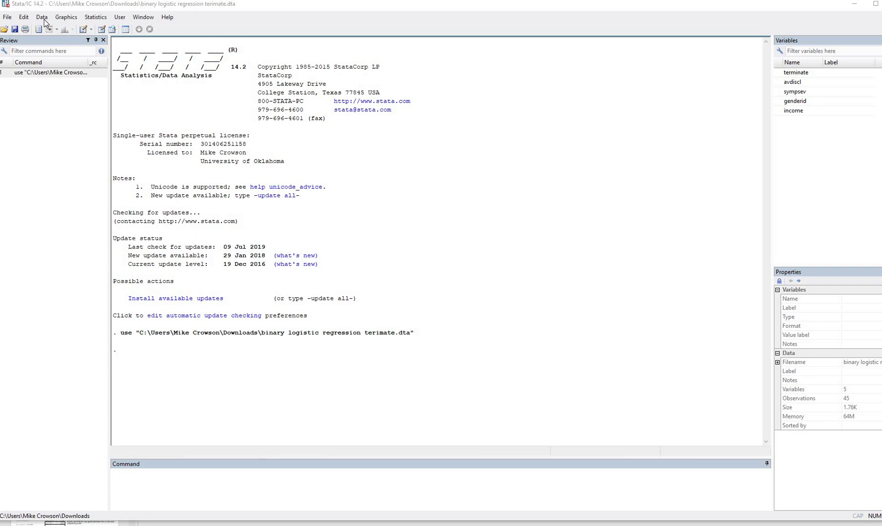
Step: Open the dataset in the Data Editor (Browse) and check terminate values in rows 14 and 28
left_click(42, 18)
mouse_move(94, 42)
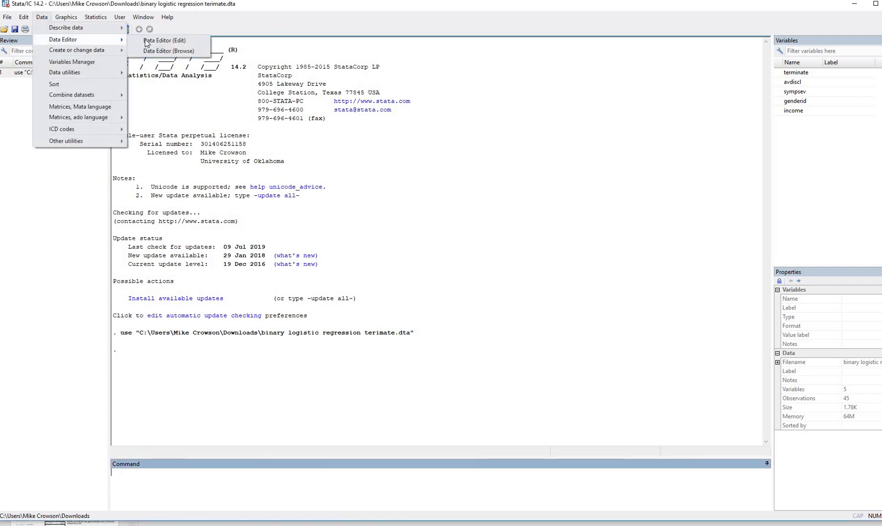
left_click(168, 51)
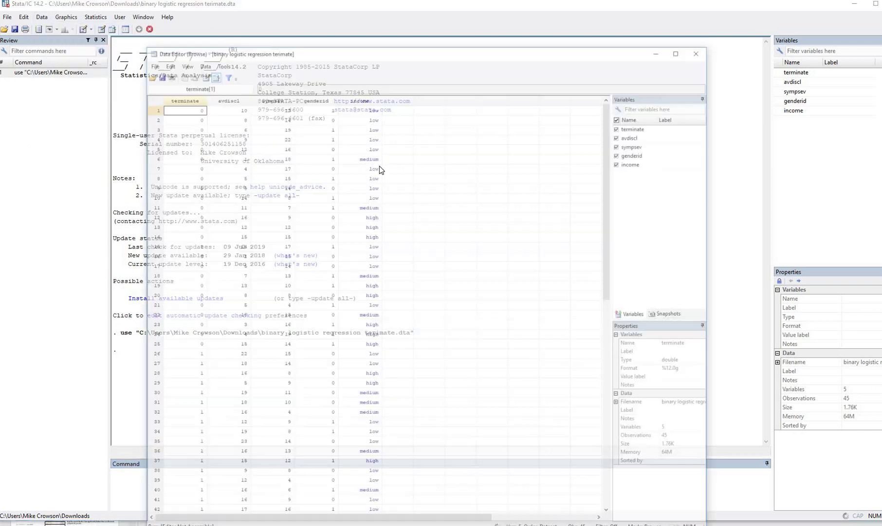
left_click(171, 57)
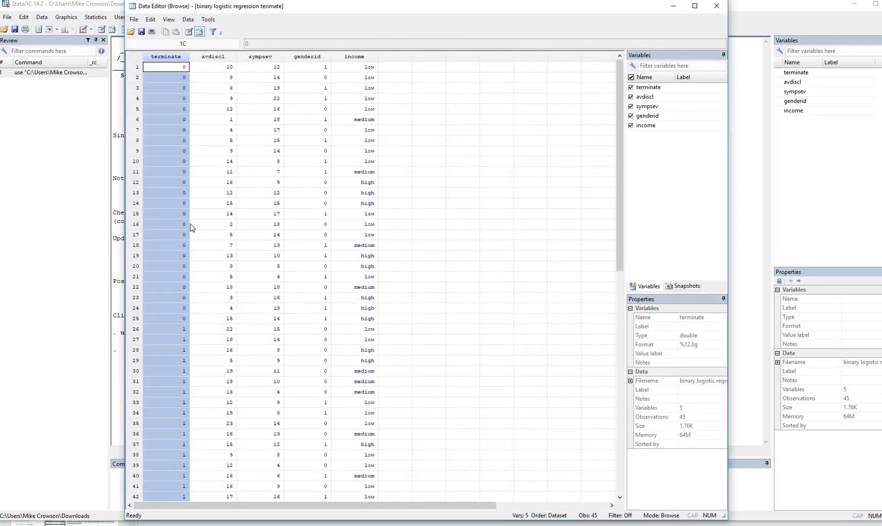
left_click(178, 203)
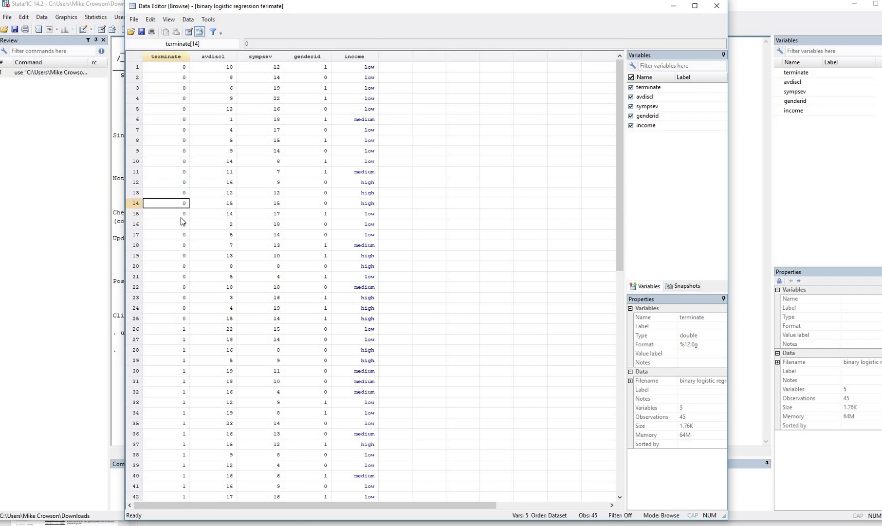
left_click(174, 350)
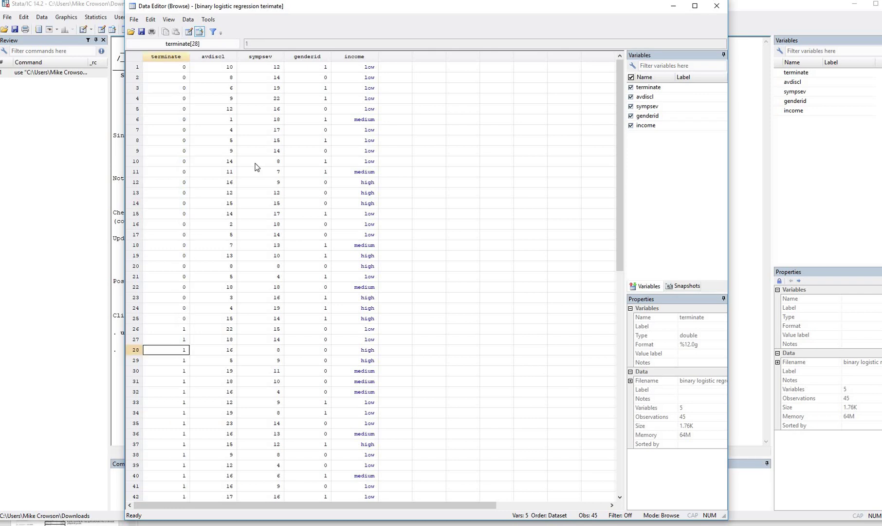
Step: Inspect the avdiscl, sympsev and genderid columns, checking genderid in rows 1 and 2
left_click(224, 57)
left_click(266, 58)
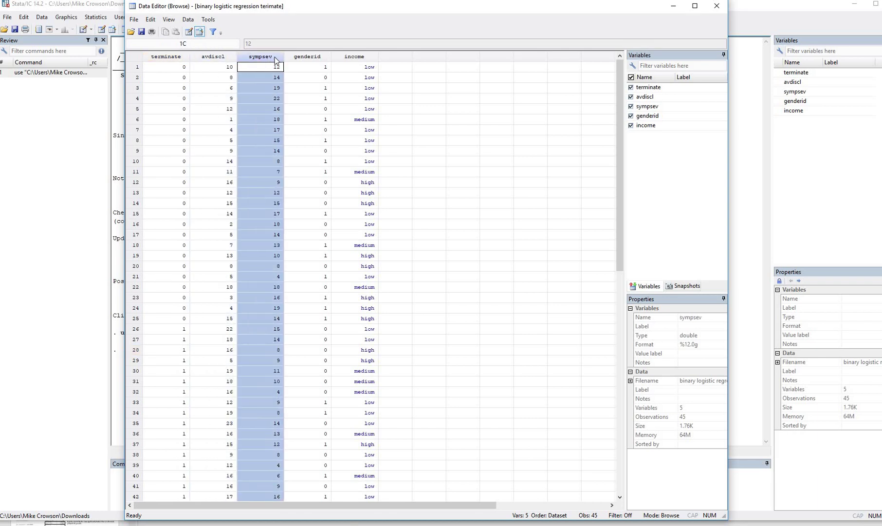
left_click(308, 60)
left_click(313, 77)
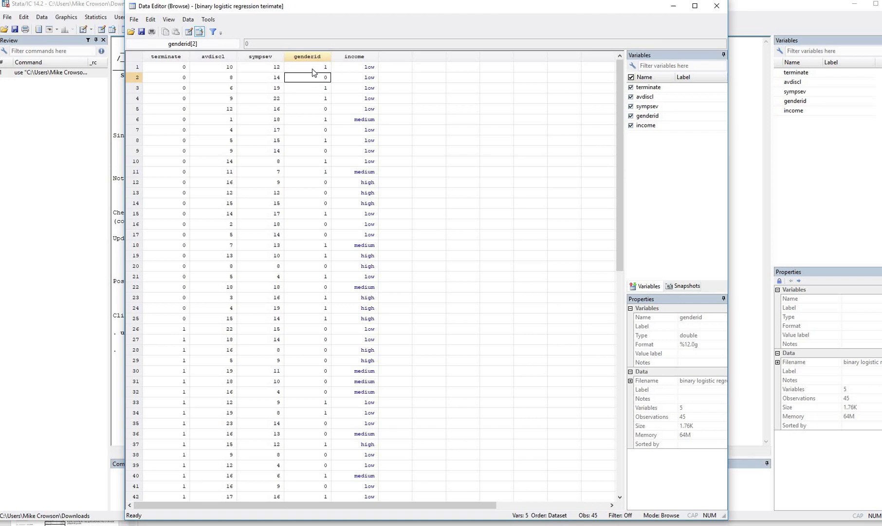
left_click(312, 69)
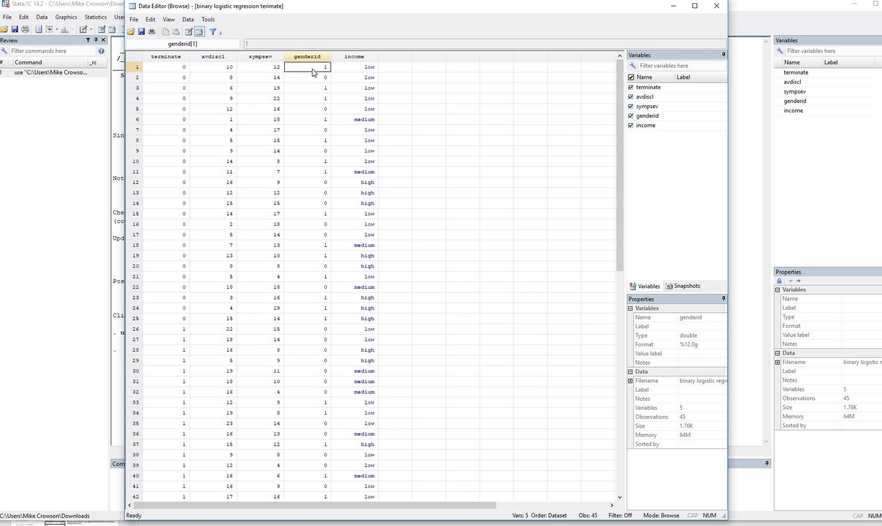
Step: Inspect the income column, checking its values in rows 2, 6 and 13
left_click(358, 57)
left_click(359, 78)
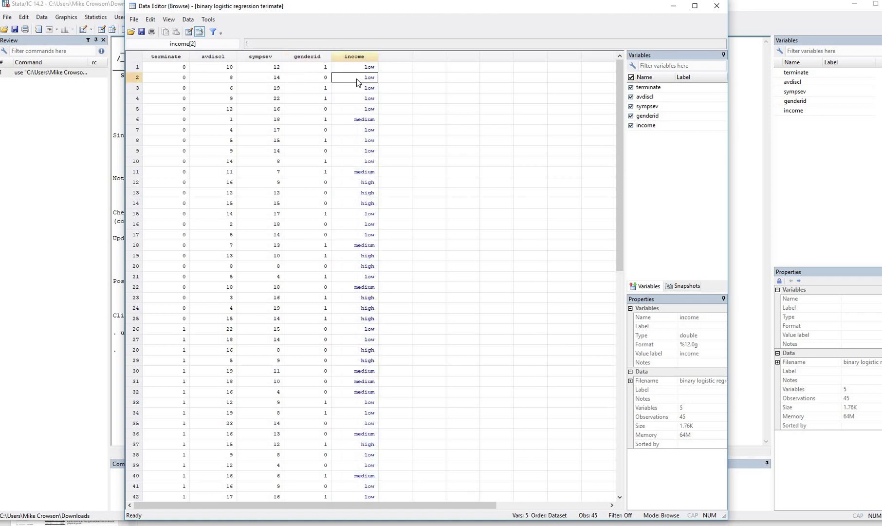
left_click(359, 120)
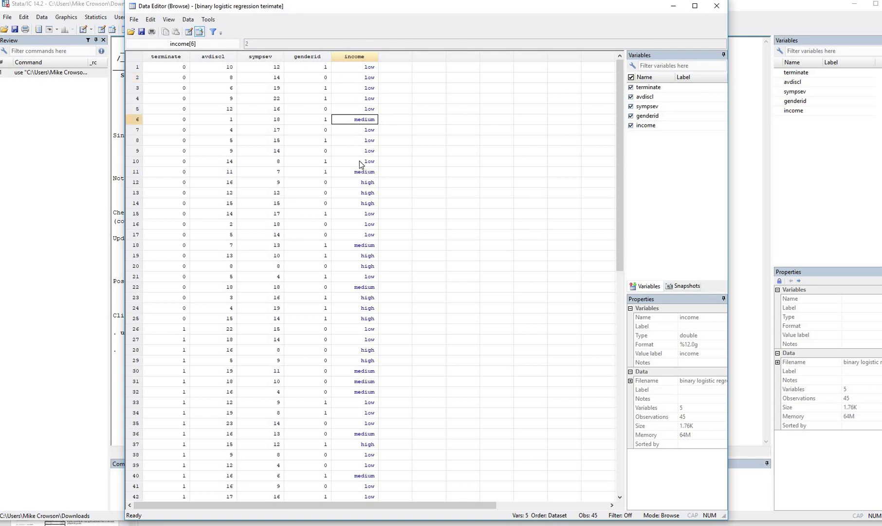
left_click(366, 193)
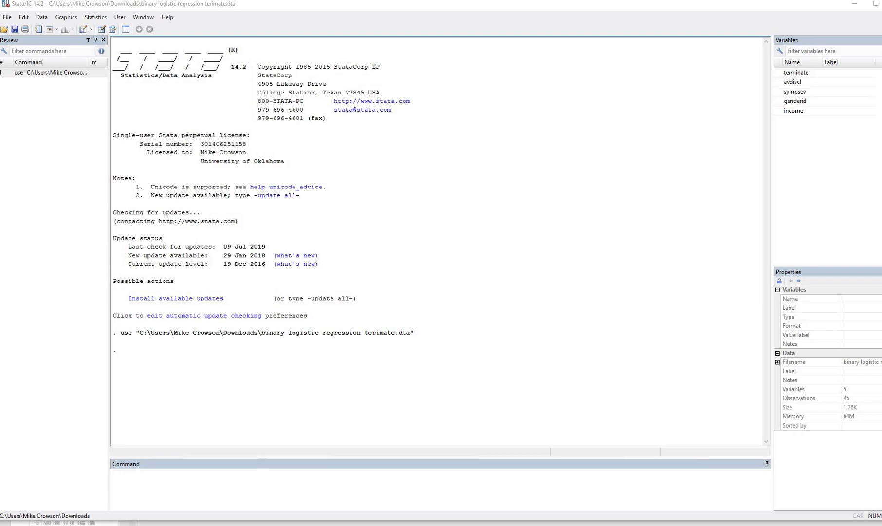
Step: In the blr stata script, highlight the standard-approach comment and each part of the first logit command
key("alt+Tab")
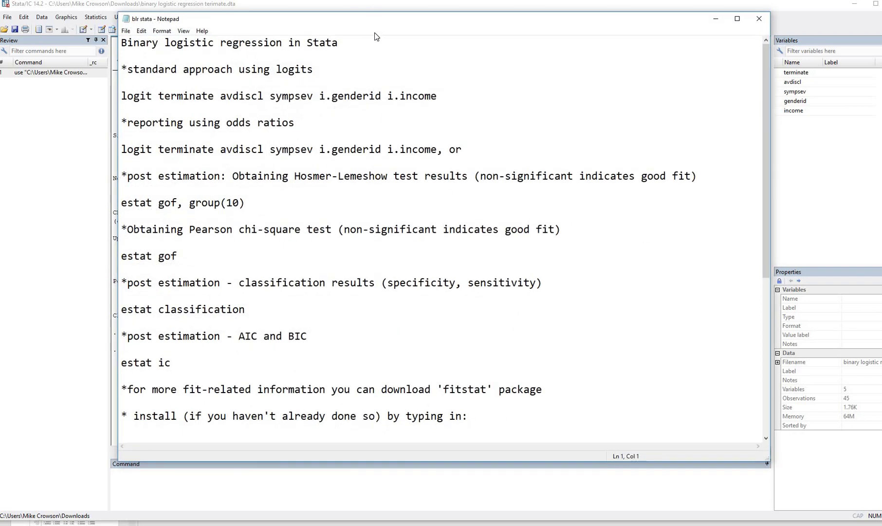
left_click_drag(371, 20, 390, 43)
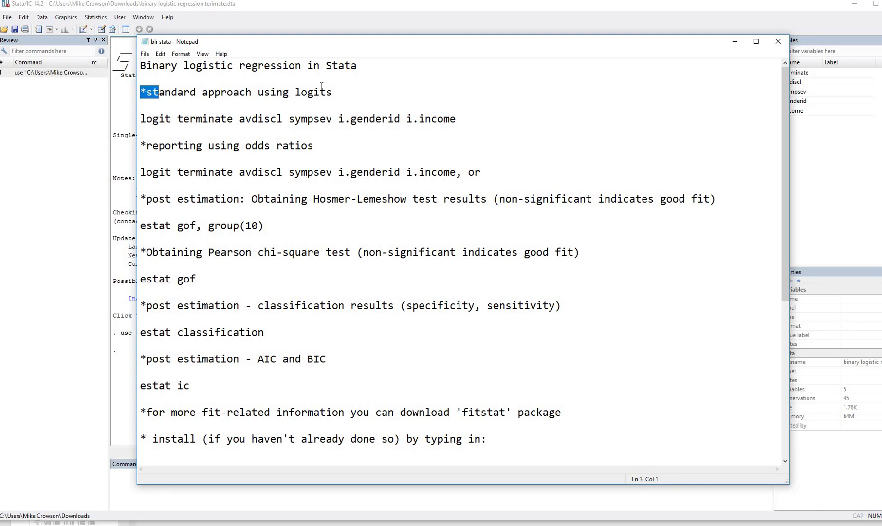
left_click_drag(321, 86, 333, 92)
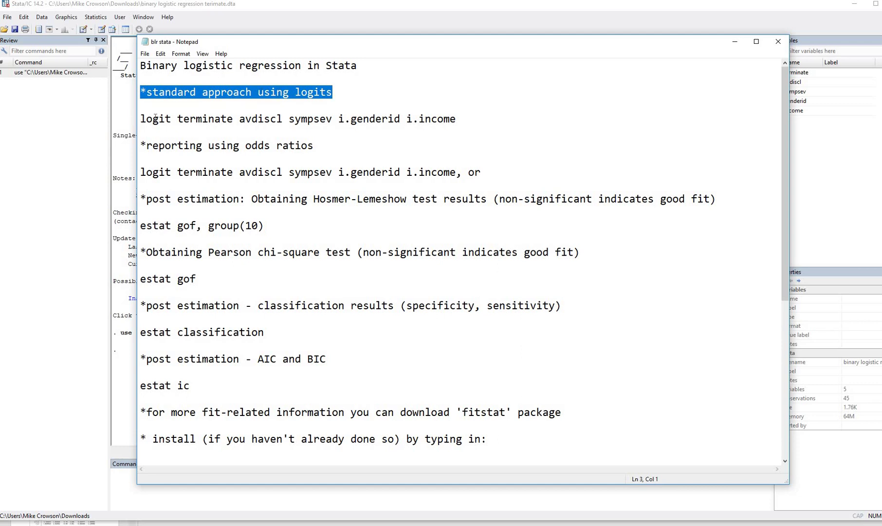
left_click_drag(140, 119, 172, 119)
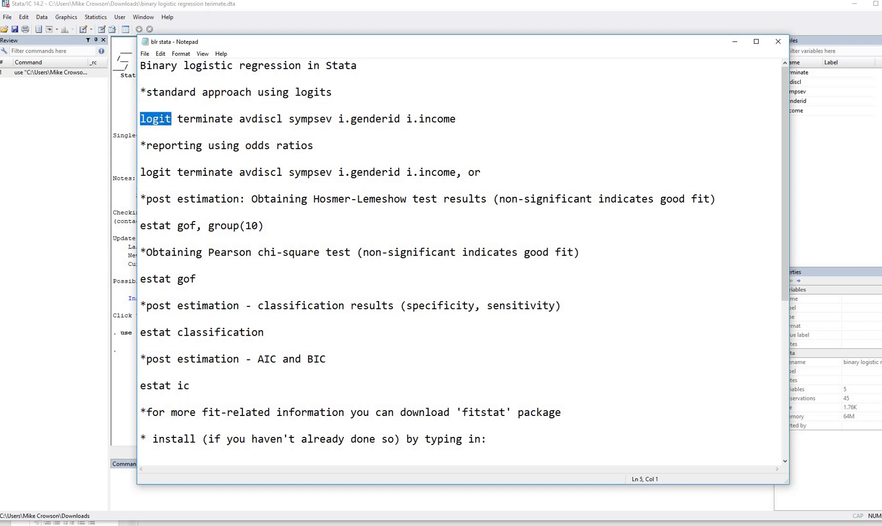
left_click_drag(178, 120, 283, 120)
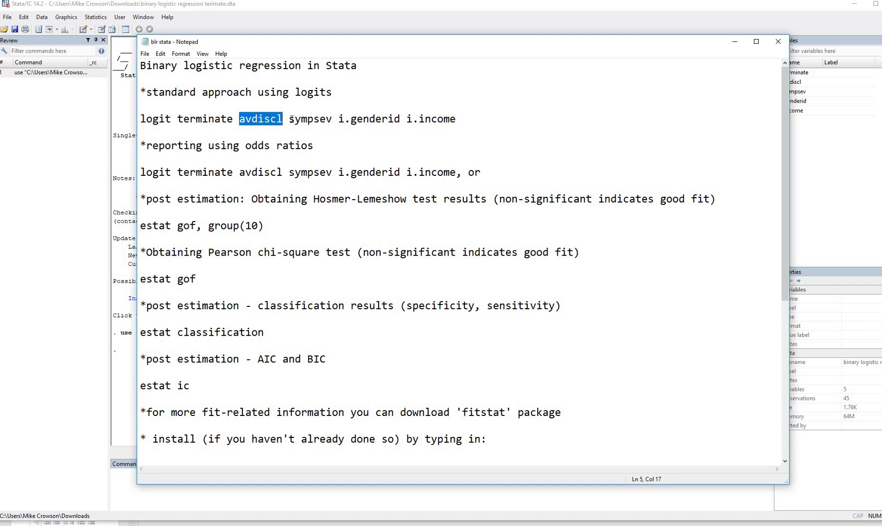
left_click_drag(290, 119, 333, 119)
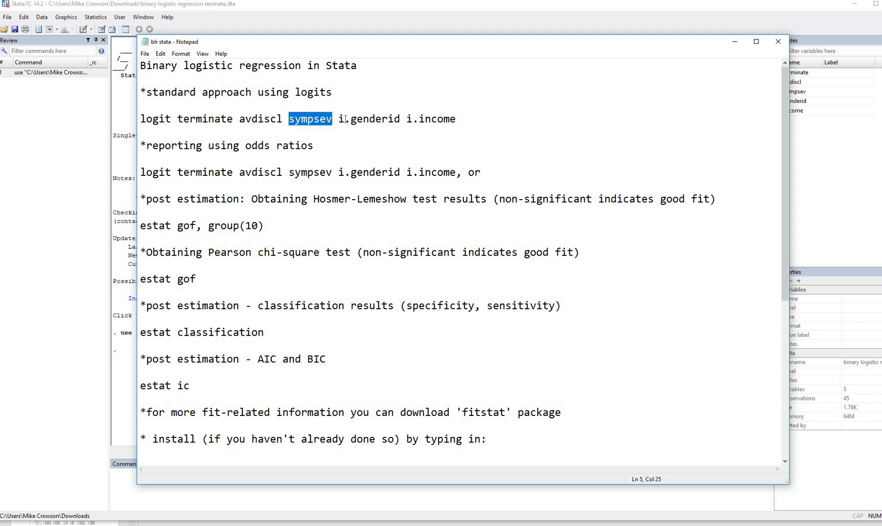
left_click_drag(339, 118, 456, 120)
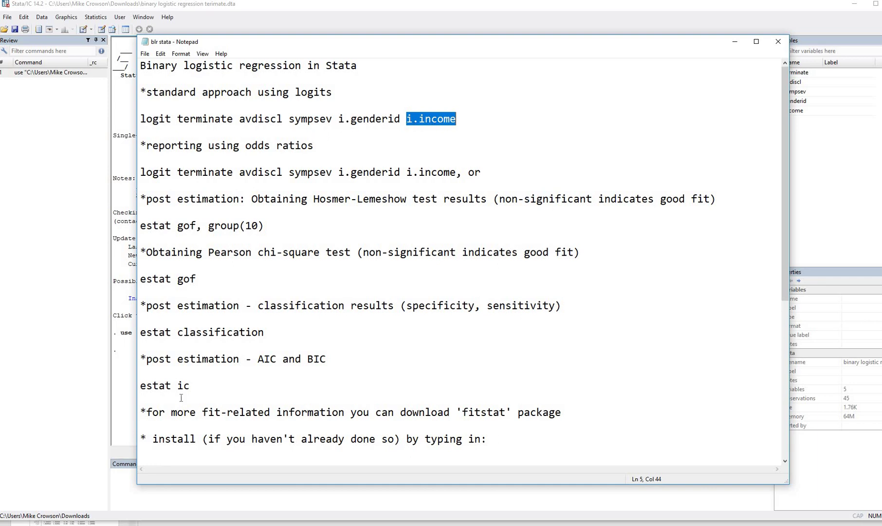
Step: Select the whole line 'logit terminate avdiscl sympsev i.genderid i.income' and return to Stata
left_click(489, 130)
left_click_drag(456, 119, 139, 125)
key("ctrl+c")
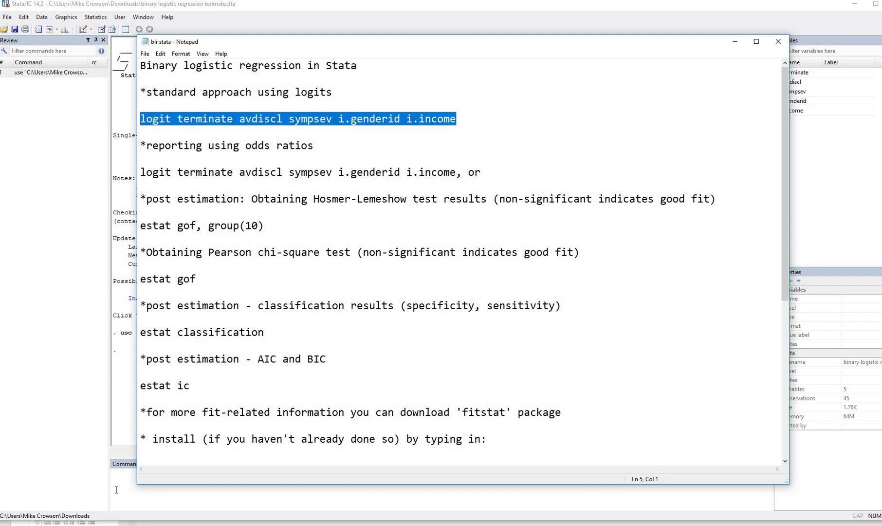
left_click(134, 481)
Step: Run 'logit terminate avdiscl sympsev i.genderid i.income', giving 45 observations and pseudo R2 0.4776
key("ctrl+v")
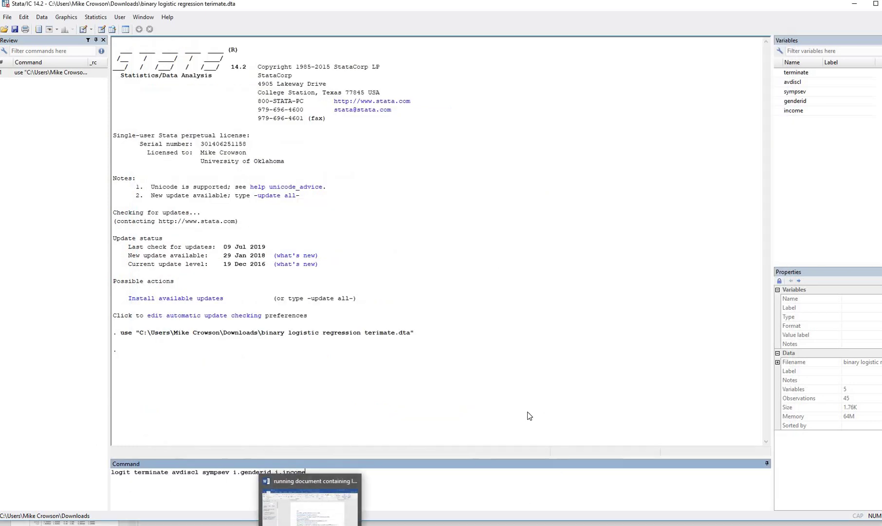
left_click(326, 470)
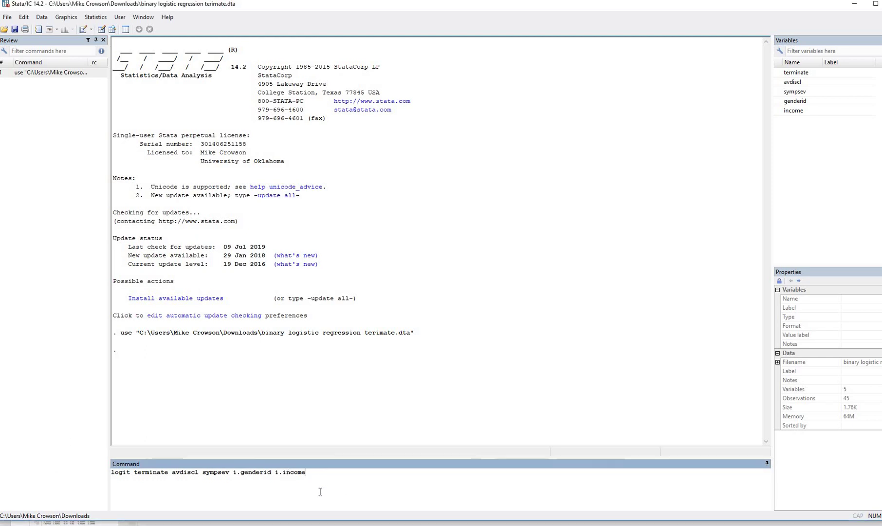
key("Return")
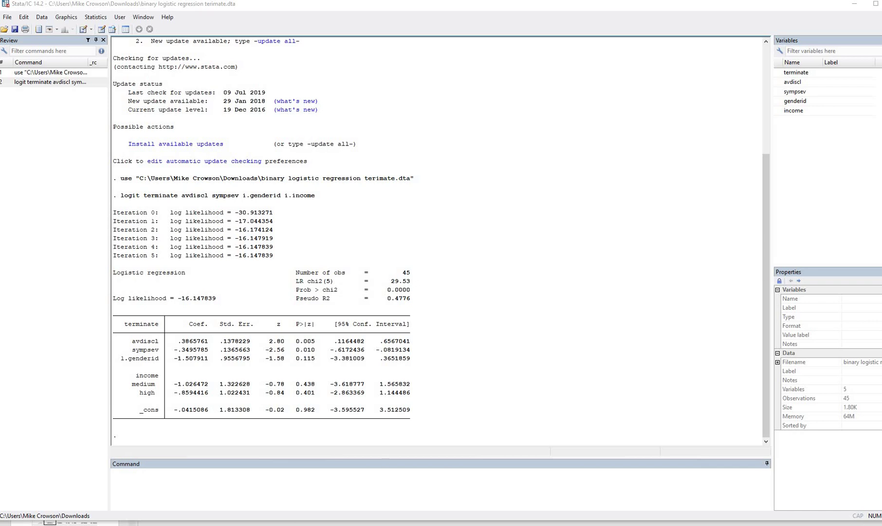
key("alt+Tab")
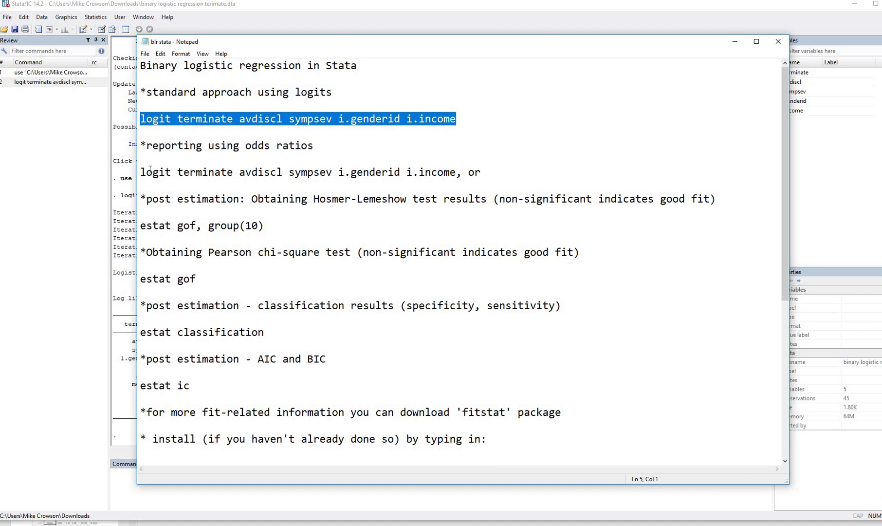
Step: Copy the 'logit …, or' line into Stata and run it, reporting odds ratios such as avdiscl 1.471932
left_click_drag(233, 172, 140, 172)
left_click_drag(421, 171, 493, 174)
left_click(482, 173)
left_click_drag(167, 169, 134, 170)
key("ctrl+c")
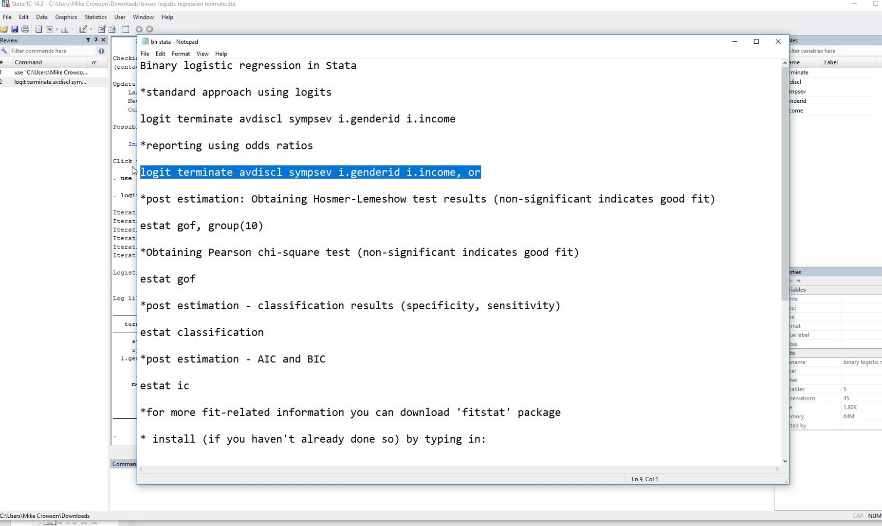
left_click(260, 496)
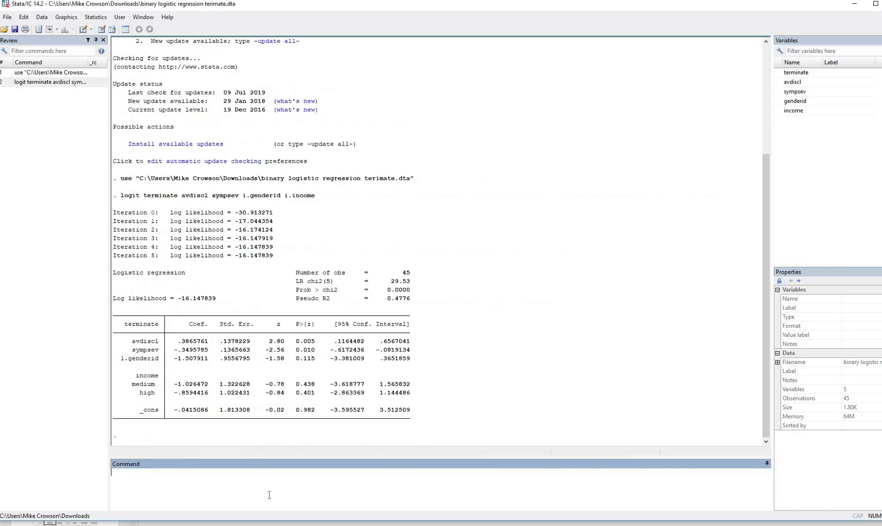
key("ctrl+v")
key("Return")
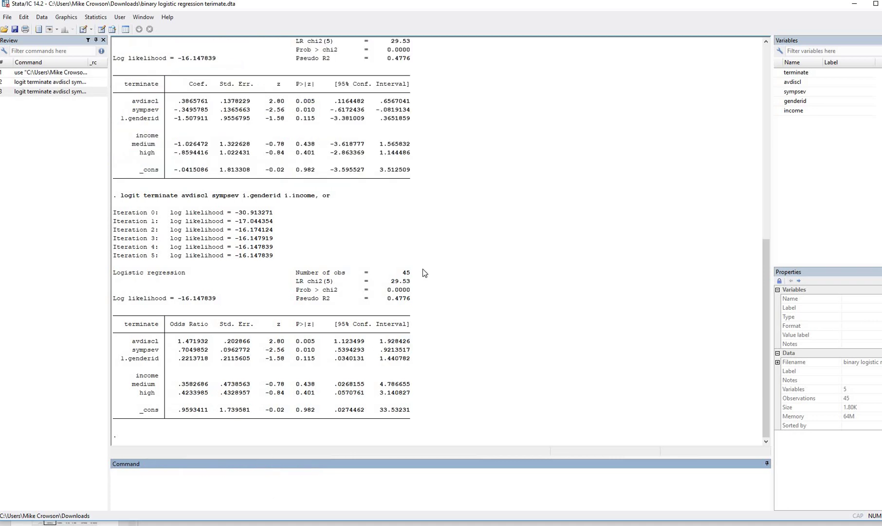
left_click_drag(167, 325, 212, 324)
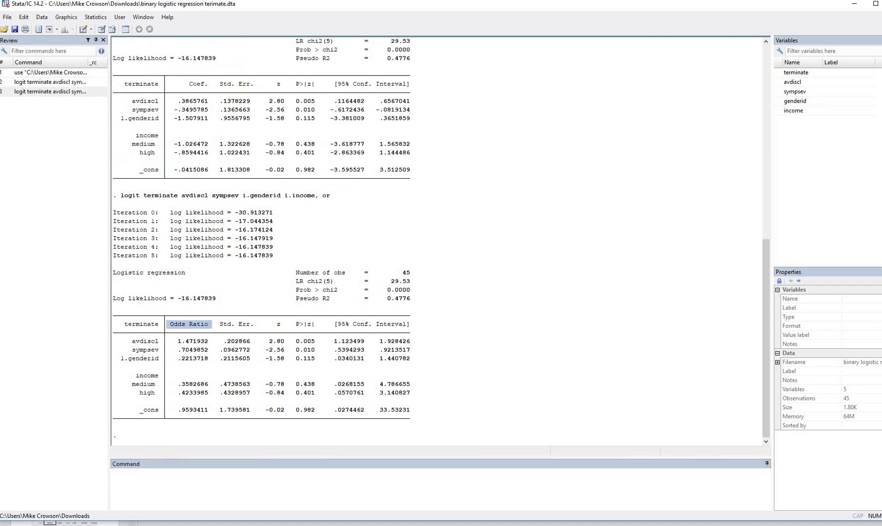
key("alt+Tab")
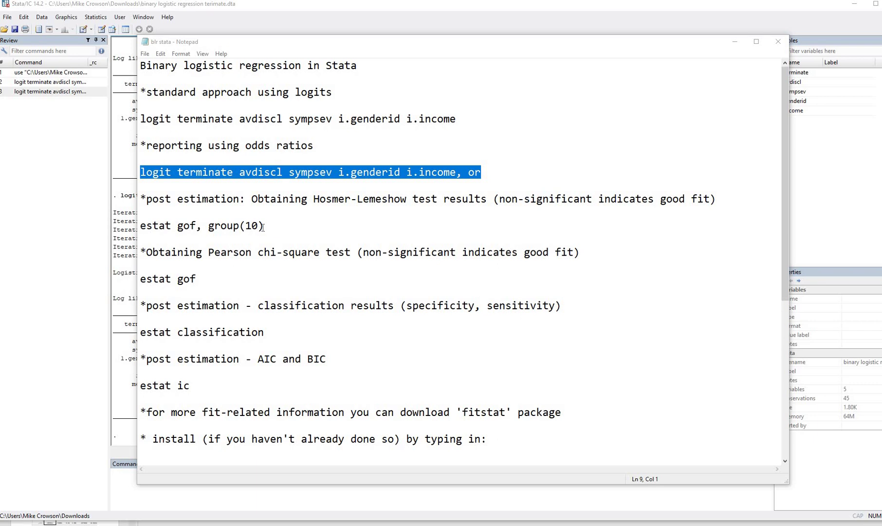
Step: Copy and run 'estat gof, group(10)', giving a Hosmer-Lemeshow p-value of 0.8947
left_click_drag(145, 225, 173, 226)
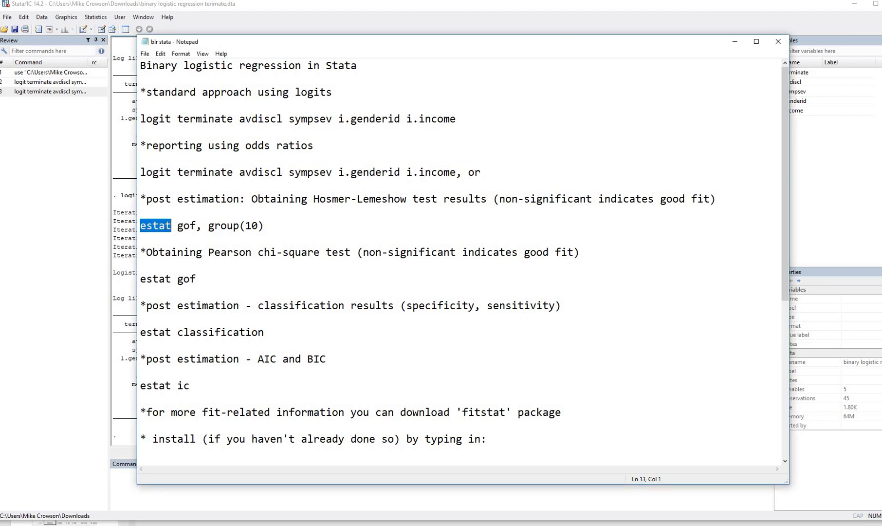
double_click(197, 227)
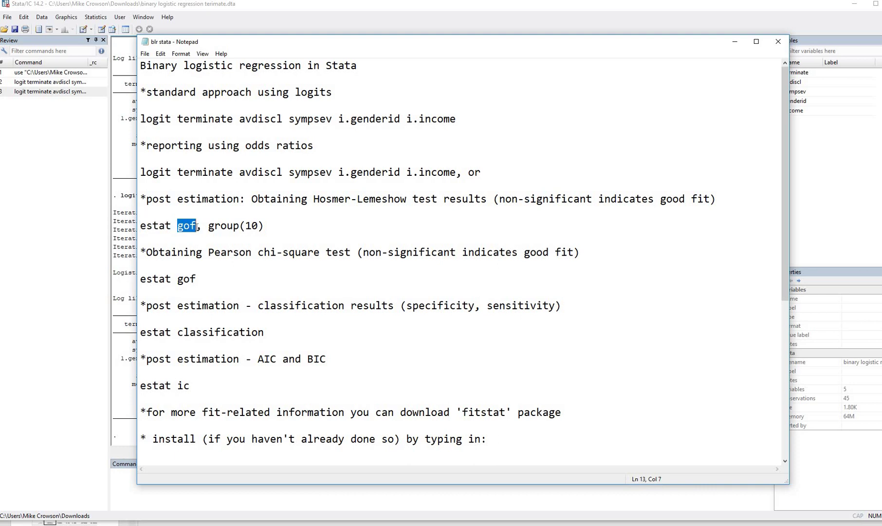
left_click(196, 227)
left_click_drag(197, 226, 141, 226)
key("ctrl+c")
left_click(210, 226)
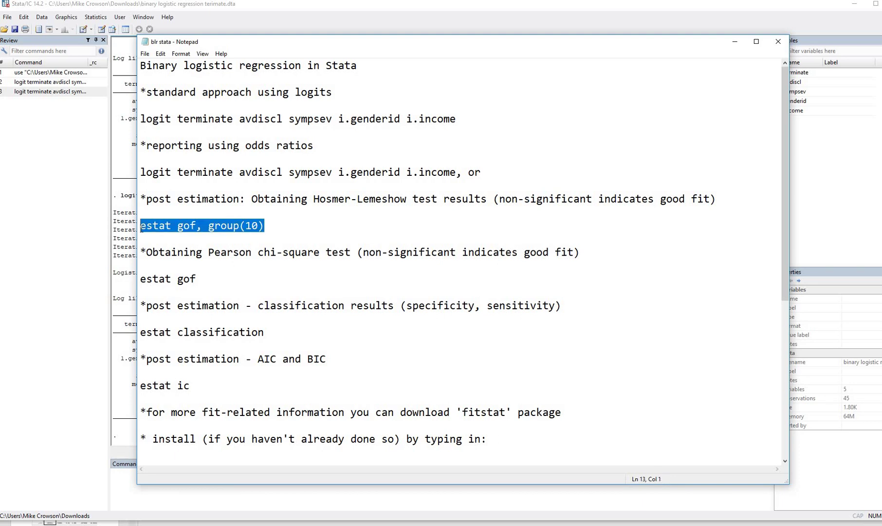
left_click(184, 494)
key("ctrl+v")
key("Return")
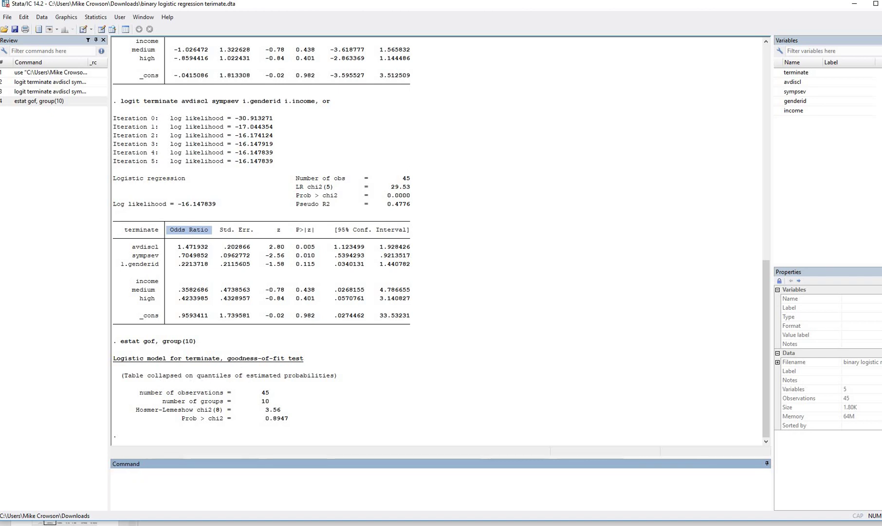
key("alt+Tab")
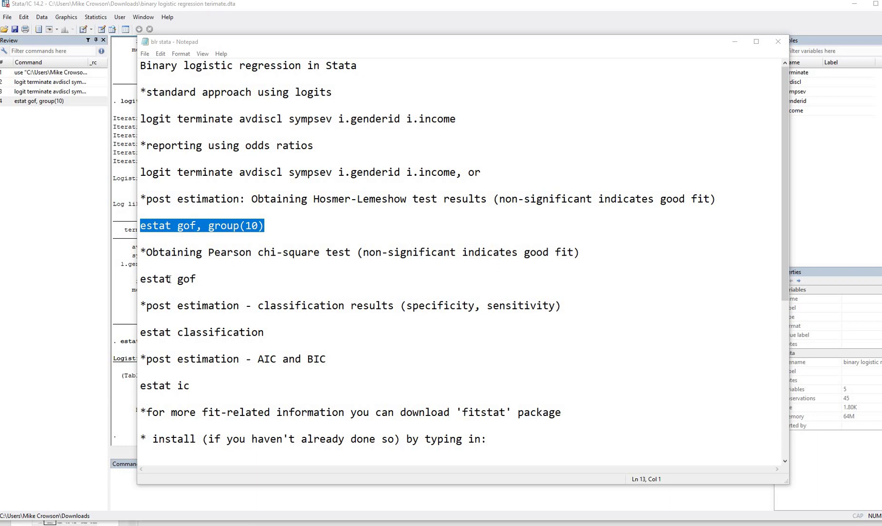
Step: Copy and run 'estat gof' for the Pearson test, giving p = 0.6795
left_click_drag(140, 279, 206, 277)
key("ctrl+c")
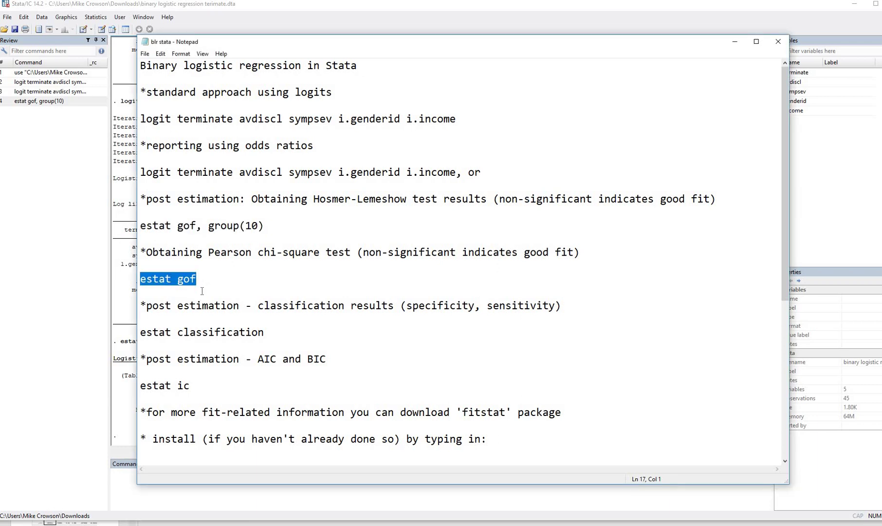
left_click(148, 495)
key("ctrl+v")
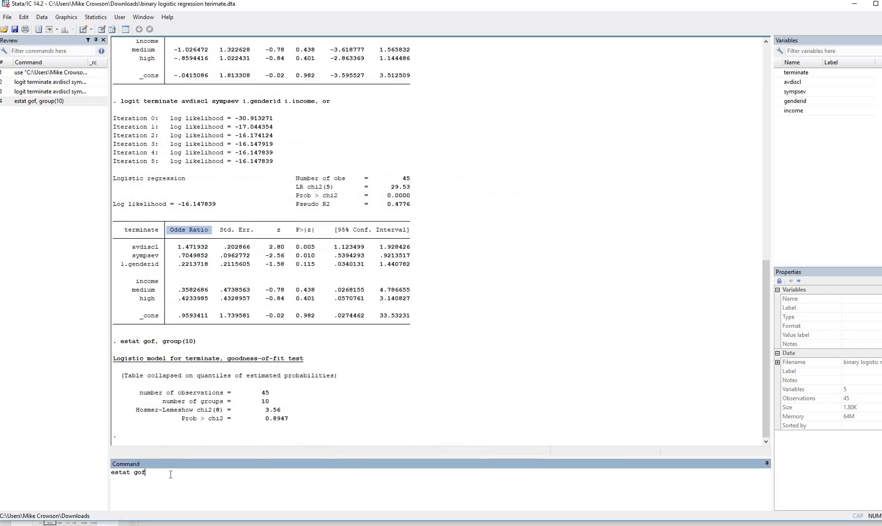
key("Return")
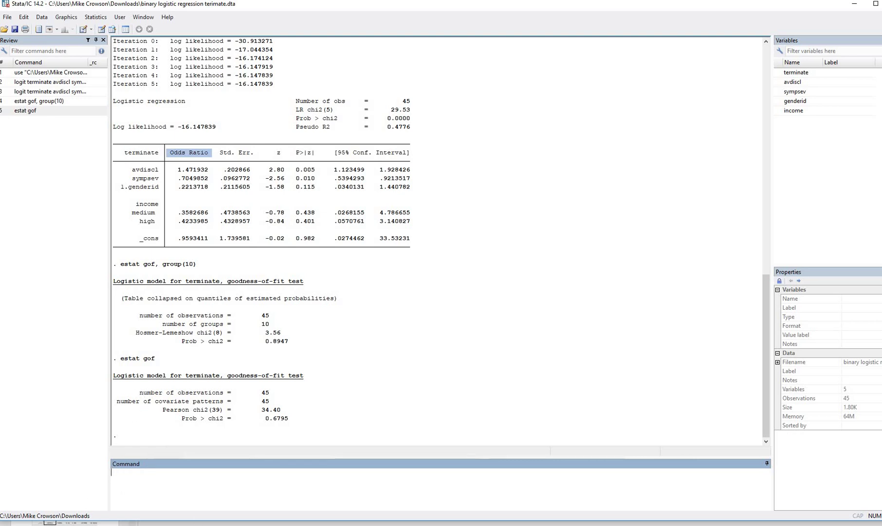
key("alt+Tab")
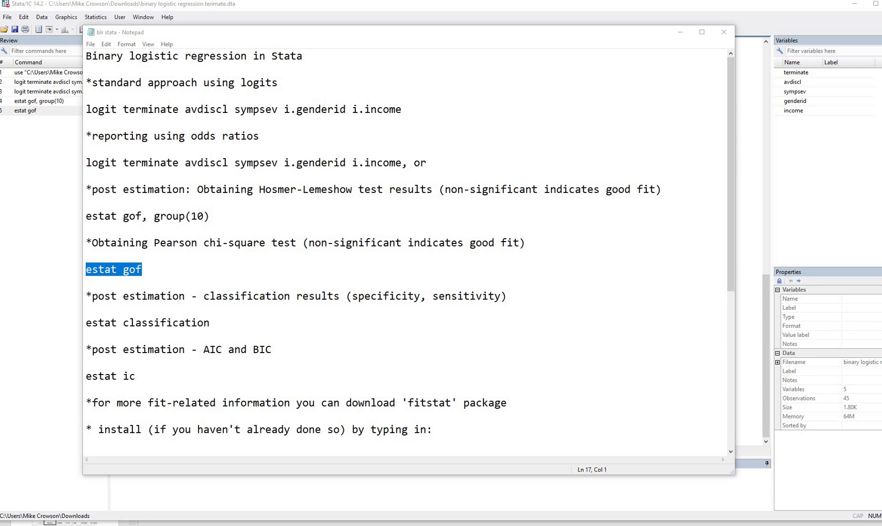
Step: Run 'estat classification', showing 84.44% correctly classified
left_click(197, 492)
type("e")
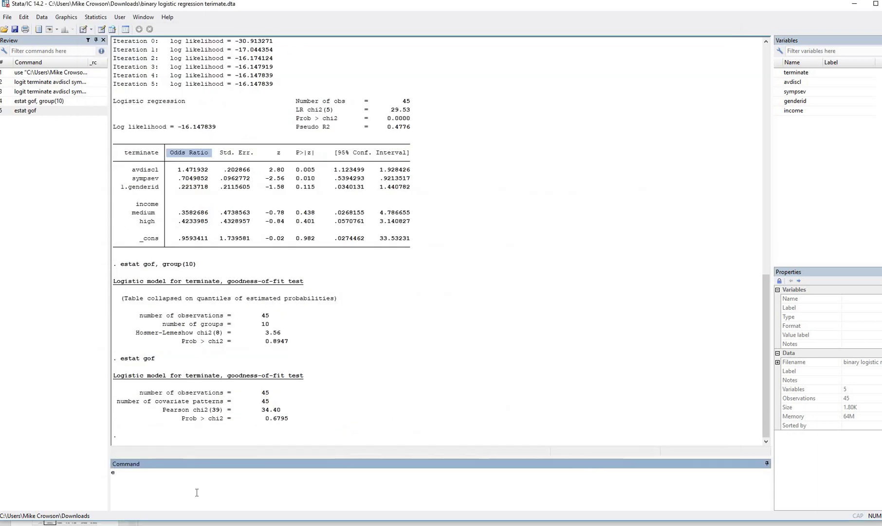
type("stat classification")
key("Return")
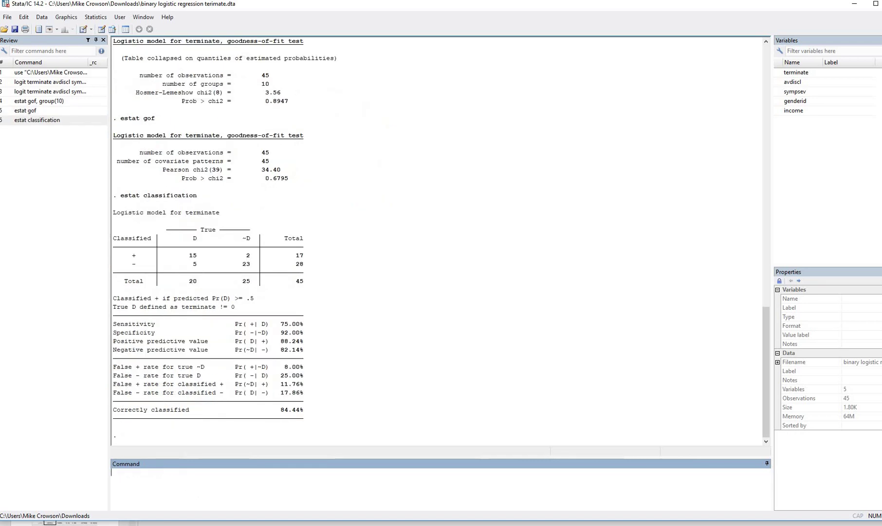
key("alt+Tab")
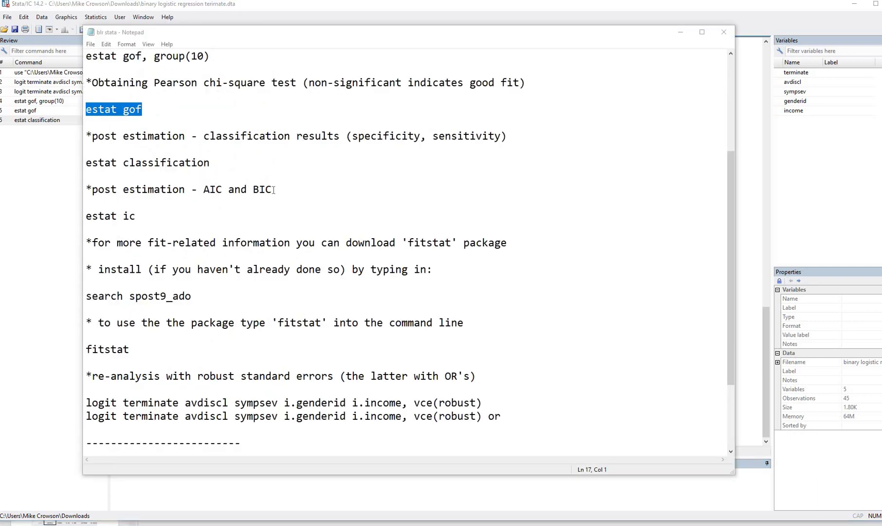
Step: Run 'estat ic' to get AIC 44.29568 and BIC 55.13565
left_click_drag(137, 217, 85, 216)
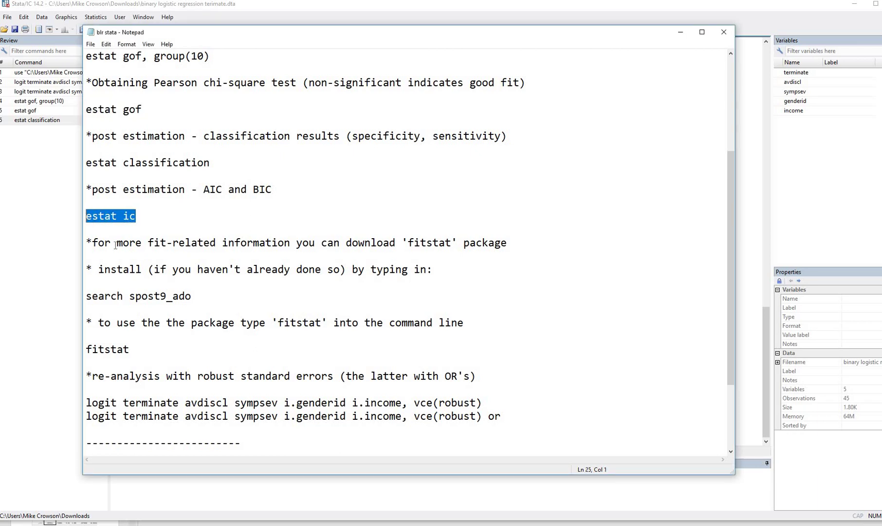
left_click(184, 490)
type("esta")
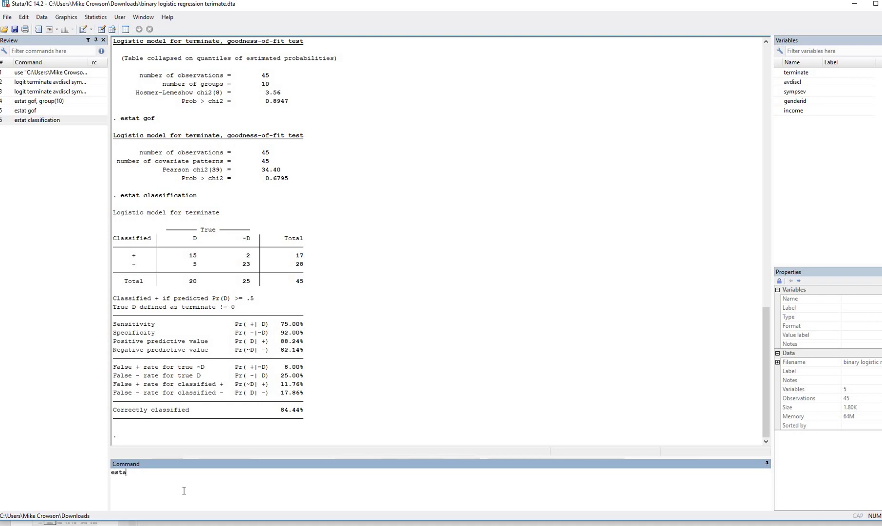
type("t ic")
key("Return")
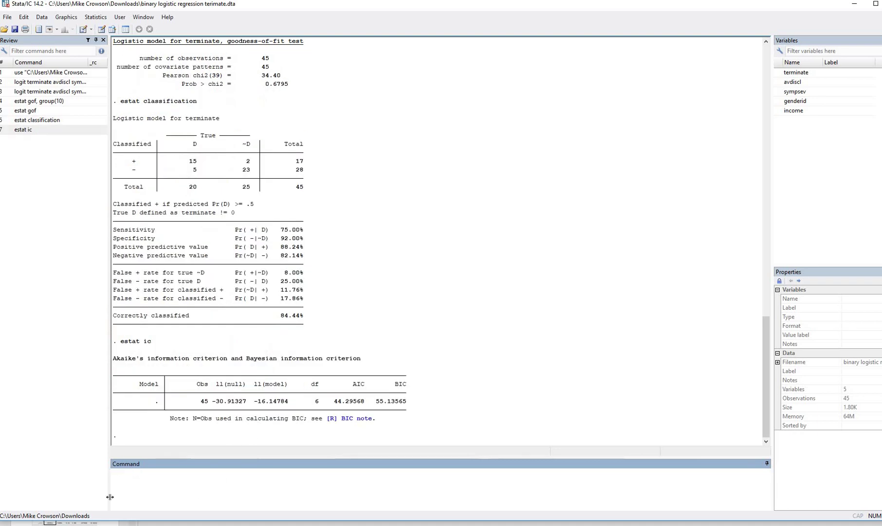
Step: In the script's fitstat installation section, select the 'search spost9_ado' line
key("alt+Tab")
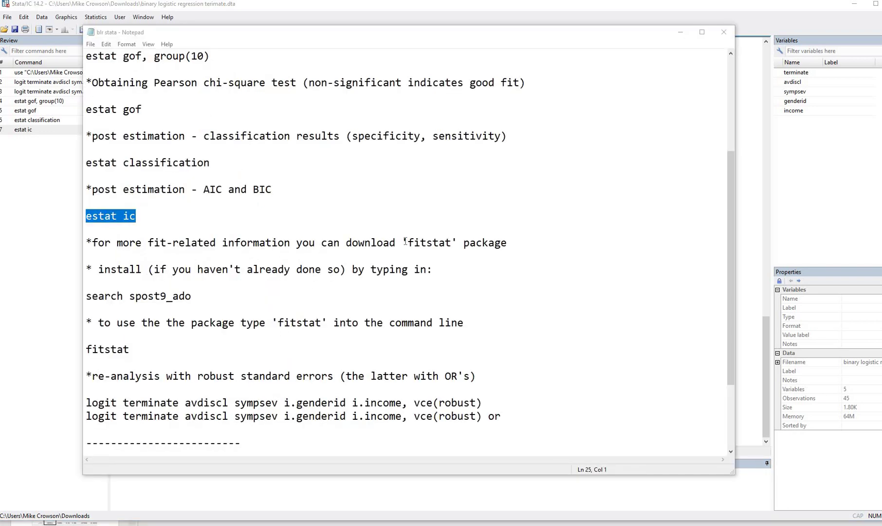
left_click_drag(404, 242, 459, 238)
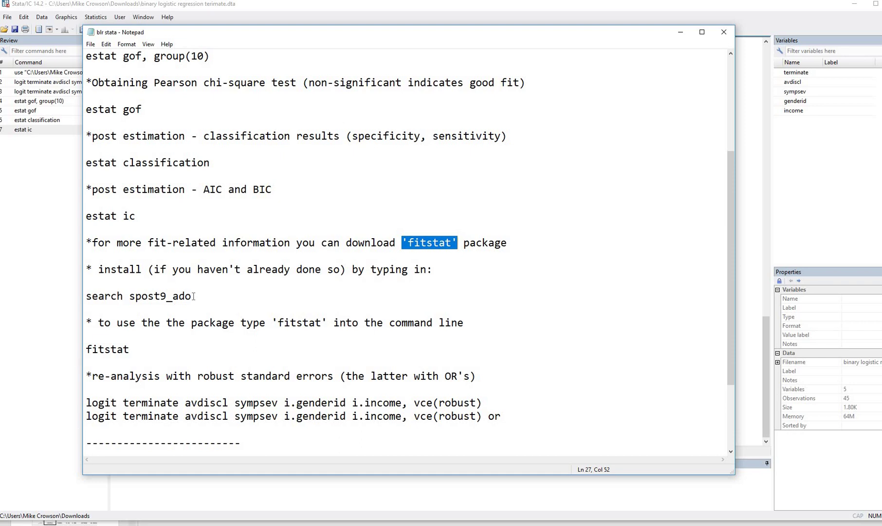
left_click_drag(191, 296, 86, 308)
key("ctrl+c")
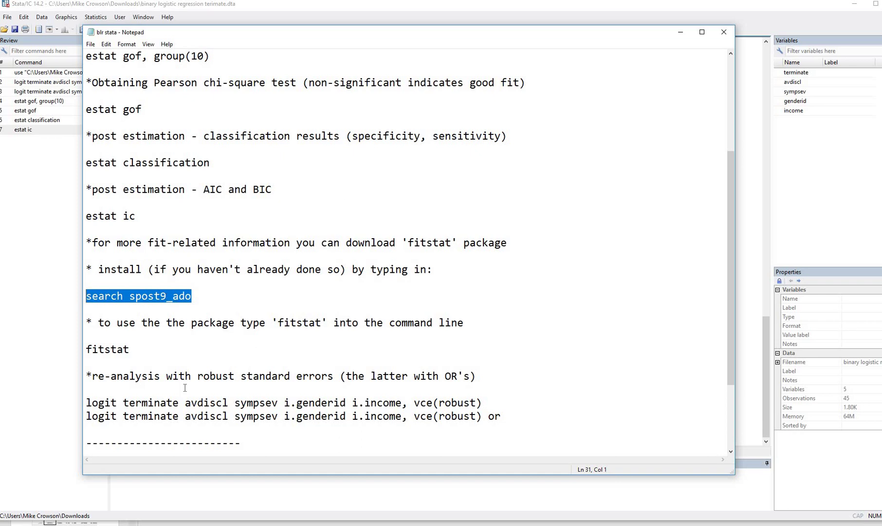
Step: Run 'search spost9_ado' and install the spost9_ado package from its description page
left_click(181, 494)
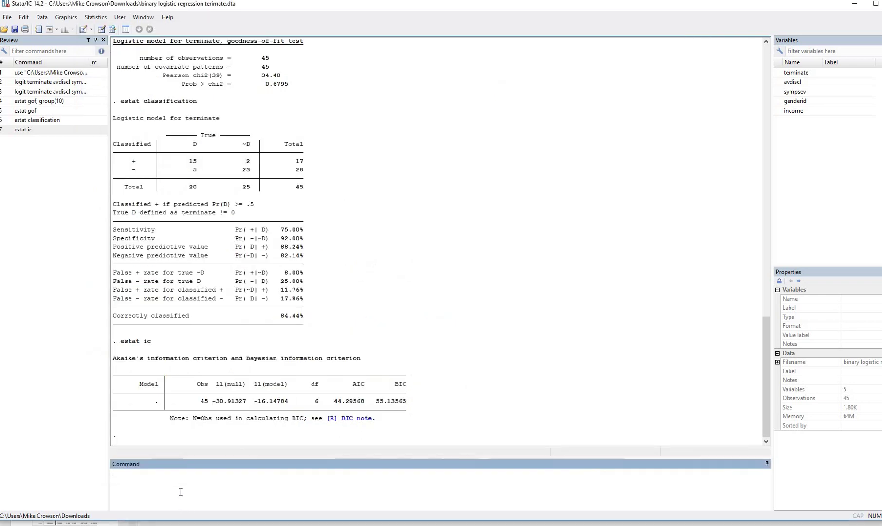
type("estat gof")
key("BackSpace")
key("BackSpace")
key("BackSpace")
key("BackSpace")
key("BackSpace")
key("BackSpace")
key("BackSpace")
key("BackSpace")
key("BackSpace")
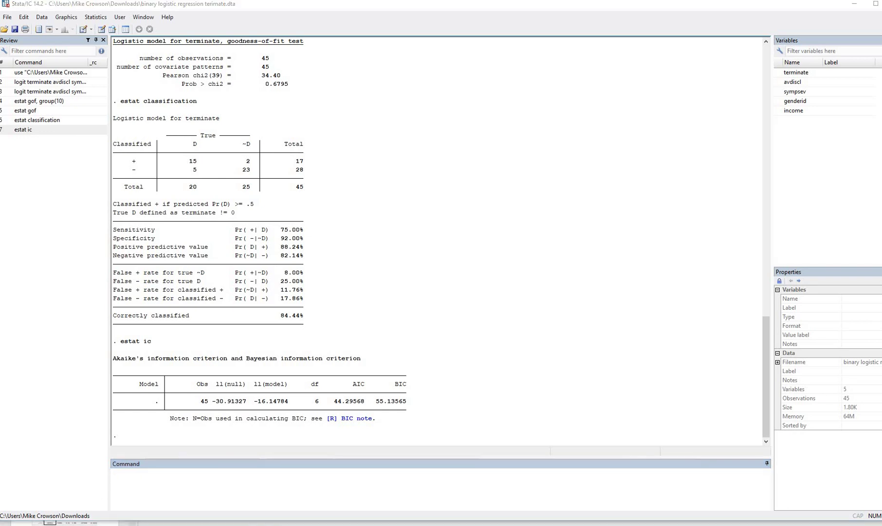
left_click(147, 496)
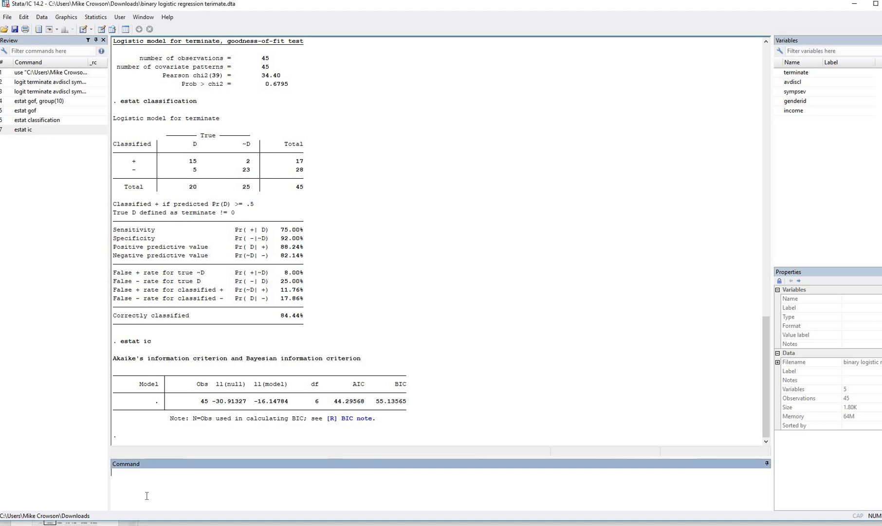
key("ctrl+v")
key("Return")
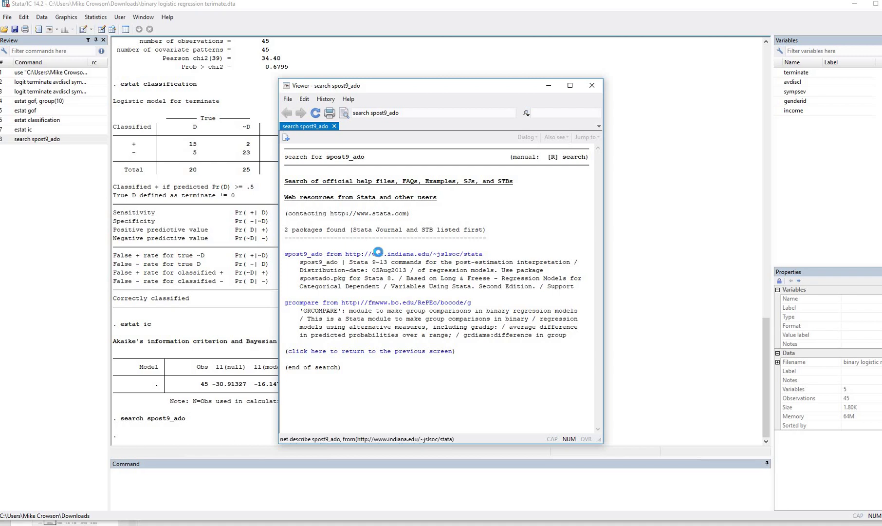
left_click(379, 253)
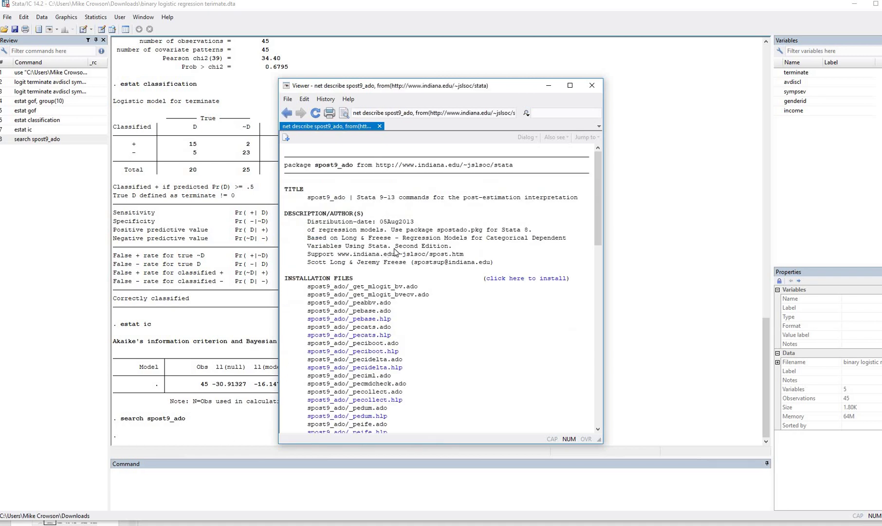
left_click(543, 278)
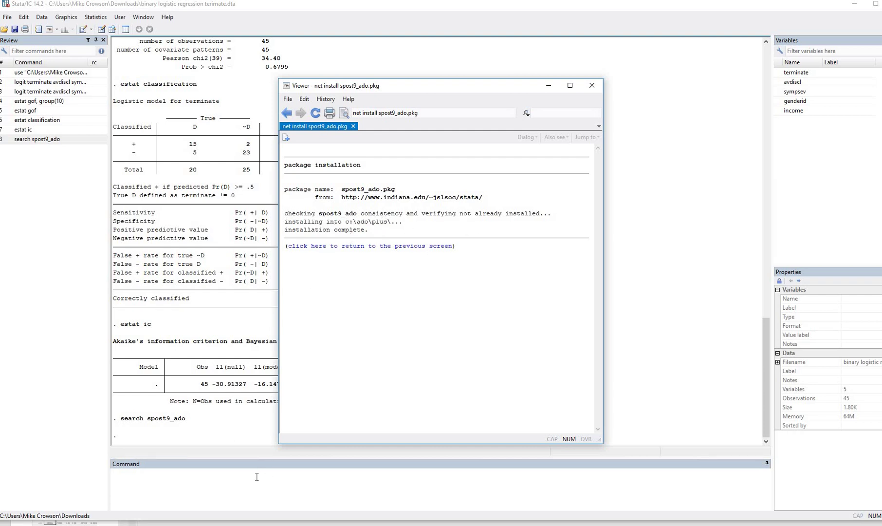
Step: Close the Viewer and run fitstat, showing McFadden's R2 0.478 and Nagelkerke R2 0.644
left_click(114, 472)
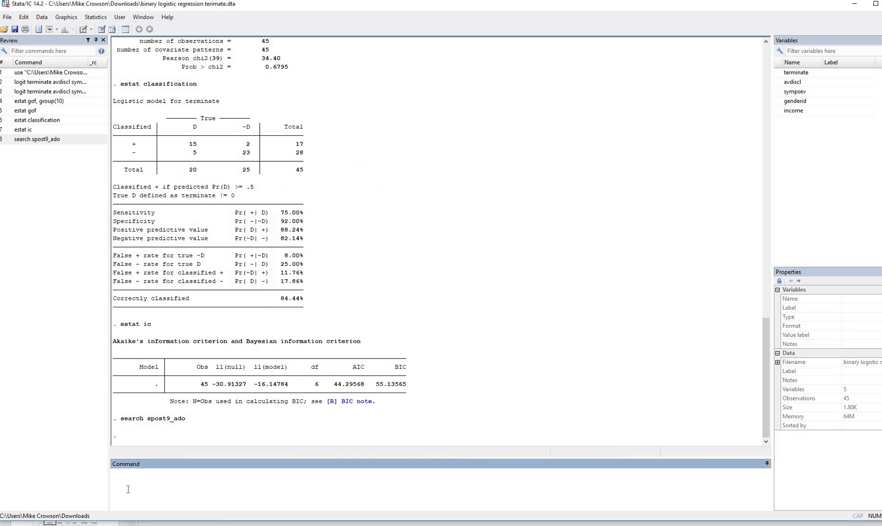
type("fitstat")
key("Return")
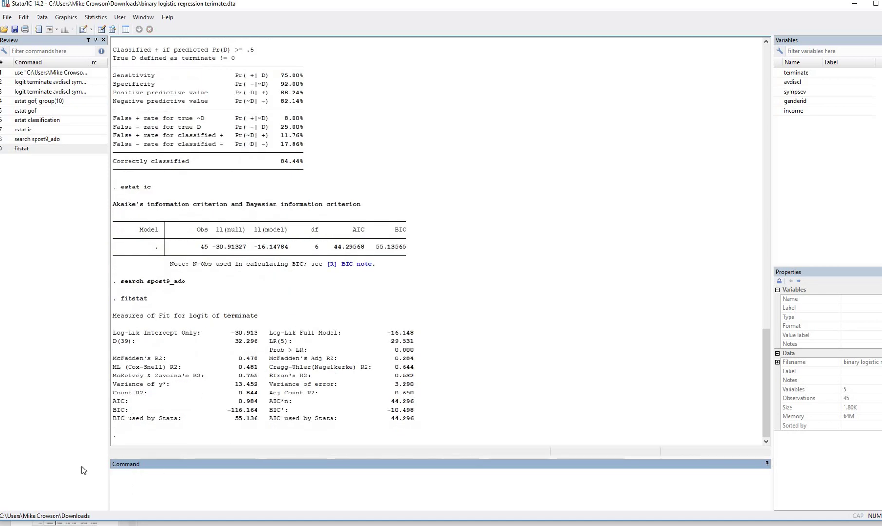
Step: Select the entire 'logit terminate … i.income, vce(robust)' line in the script
key("alt+Tab")
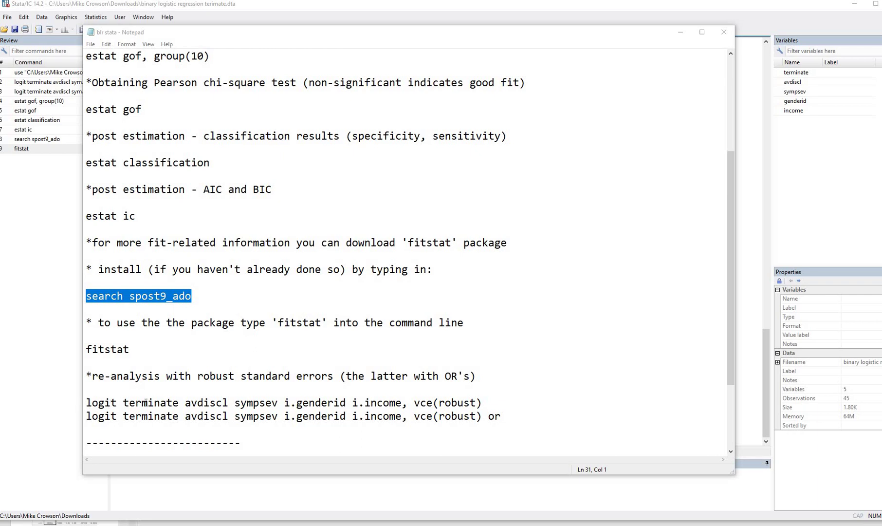
left_click_drag(86, 403, 333, 403)
left_click_drag(413, 397, 482, 402)
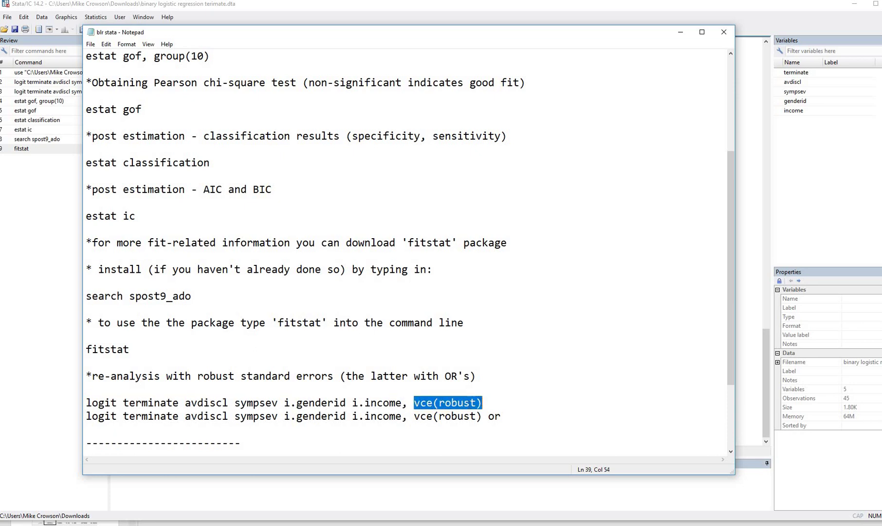
left_click(483, 402)
left_click(86, 402, "shift")
left_click(484, 402)
left_click(85, 402, "shift")
Step: Copy and run the robust logit of terminate, which reports coefficients
key("ctrl+c")
left_click(148, 494)
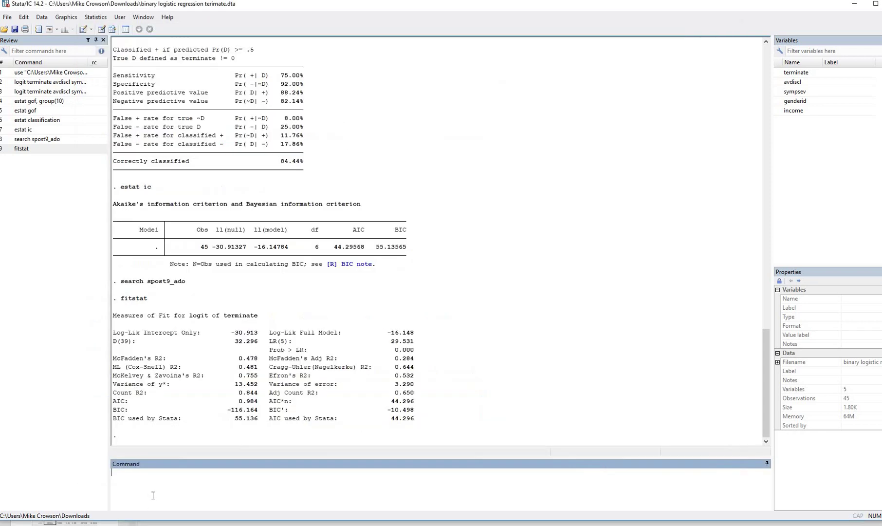
key("ctrl+v")
key("Return")
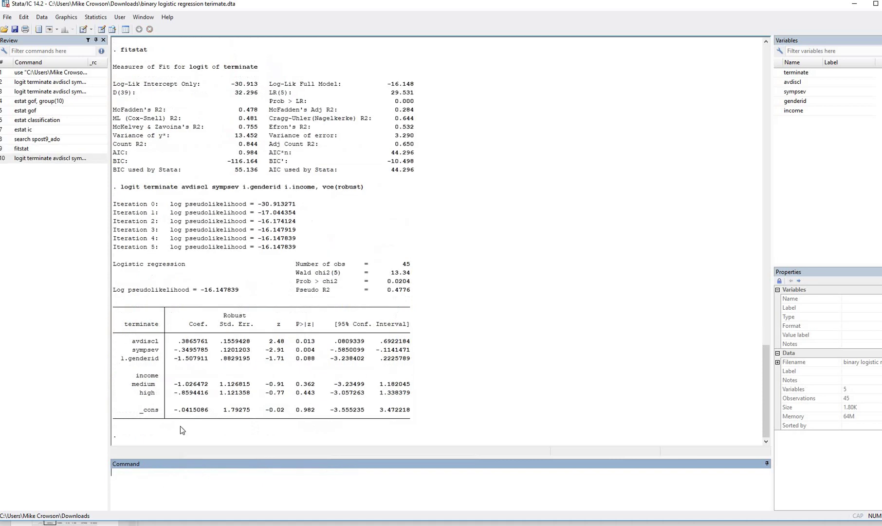
double_click(203, 325)
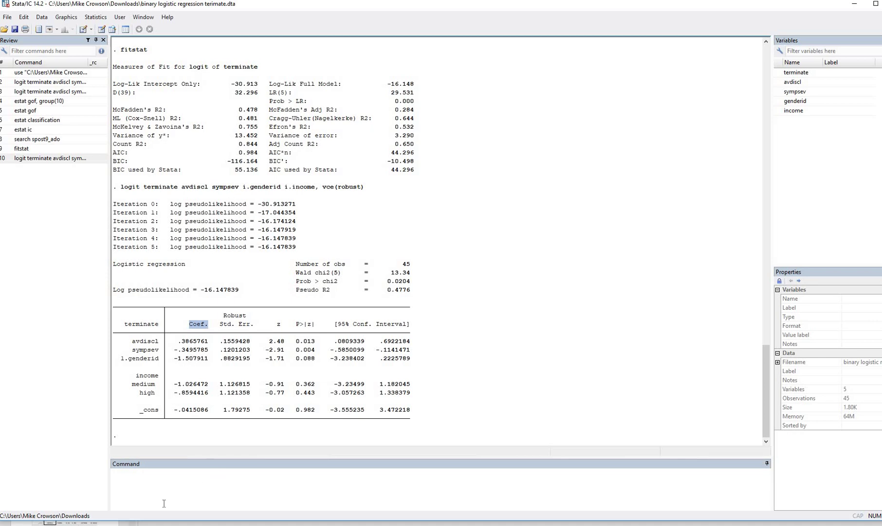
Step: Recall the robust logit command and add ' or' to report odds ratios (Wald chi2(5) 13.34, p 0.0204)
left_click(234, 483)
key("Page_Up")
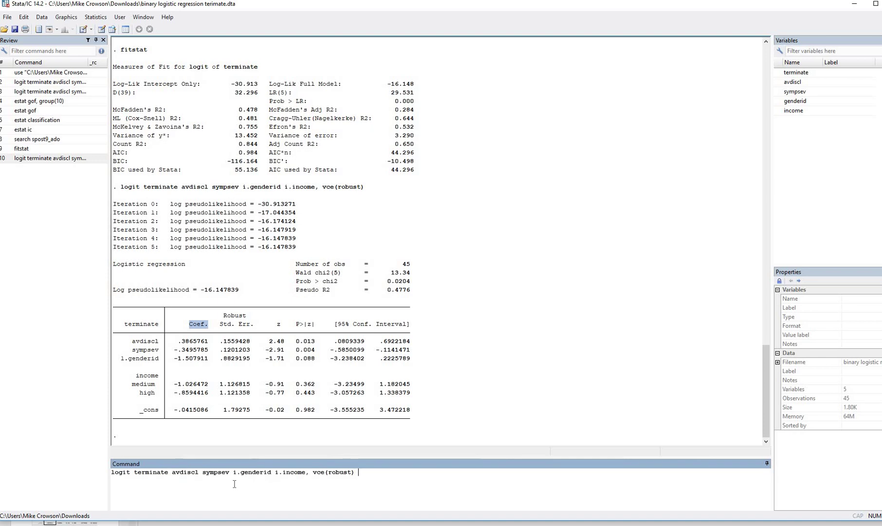
type("or")
key("Return")
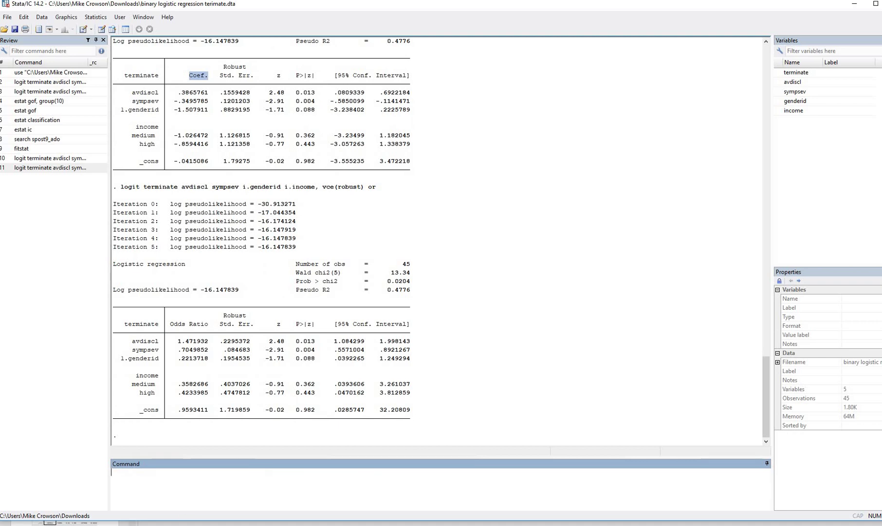
left_click(193, 337)
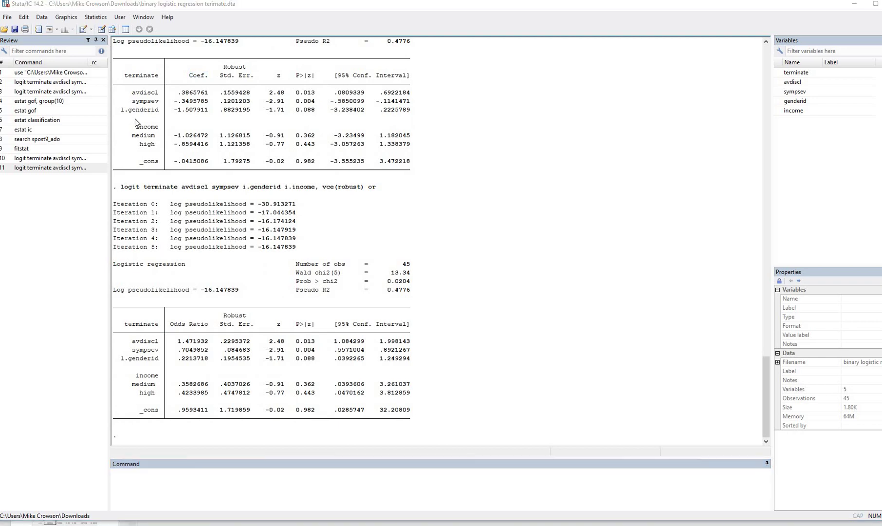
left_click(96, 17)
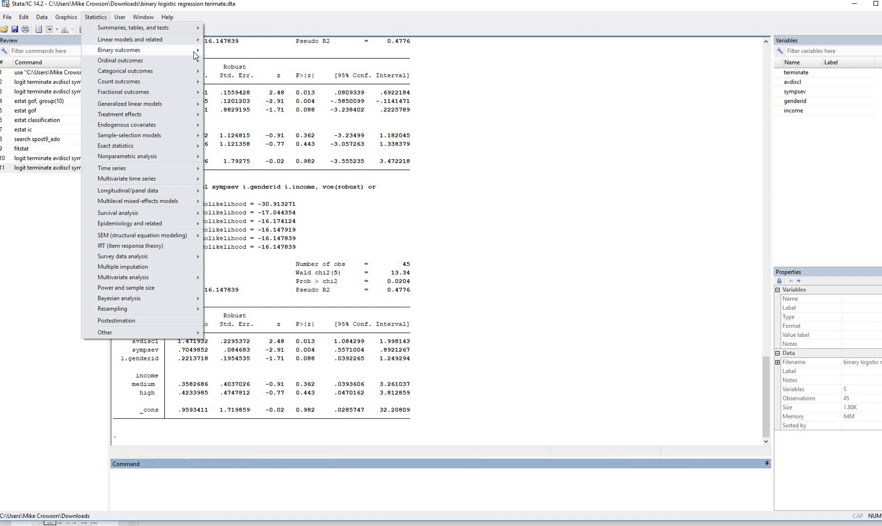
Step: Start a logistic regression reporting coefficients with terminate as the dependent variable
mouse_move(195, 53)
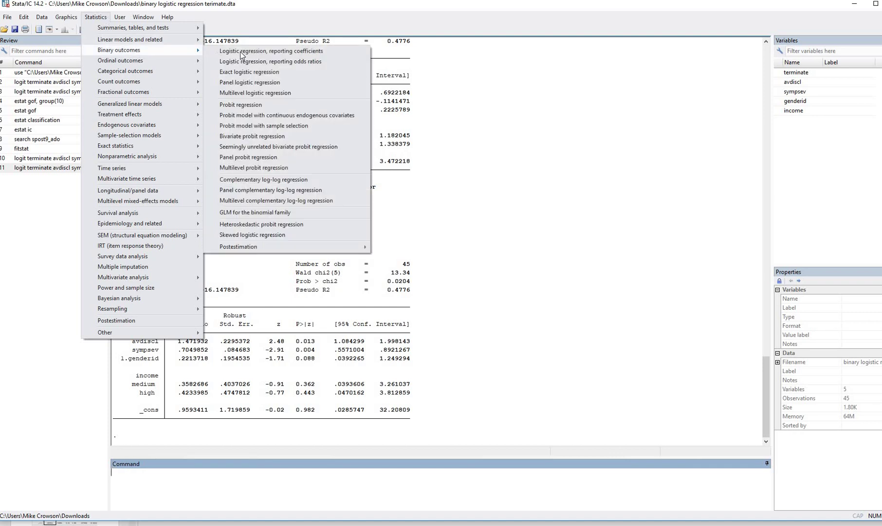
left_click(268, 51)
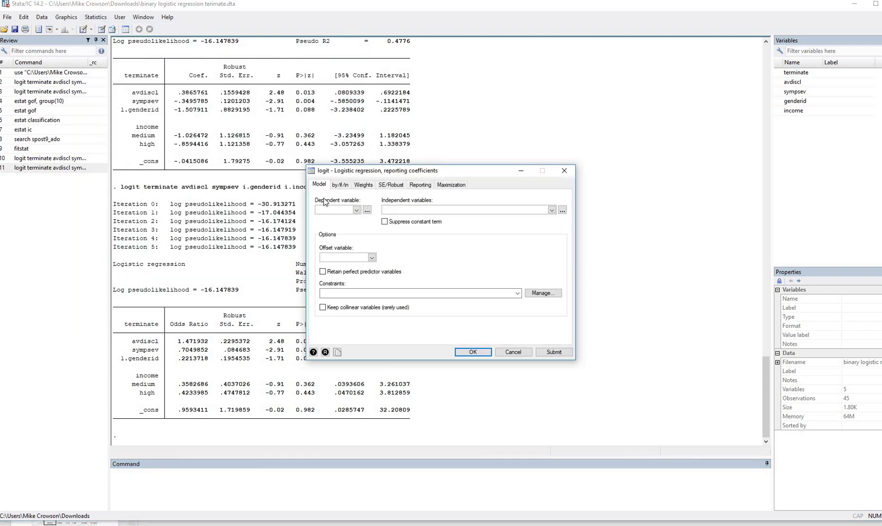
left_click(356, 209)
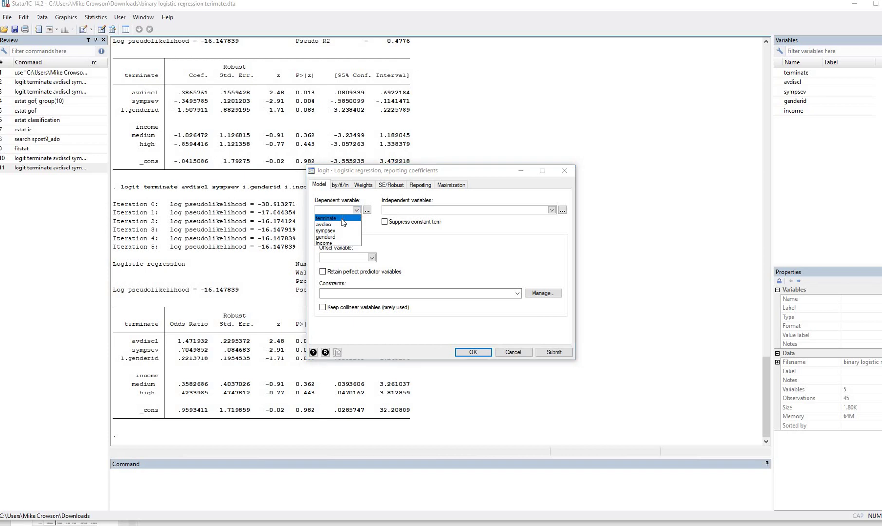
key("Return")
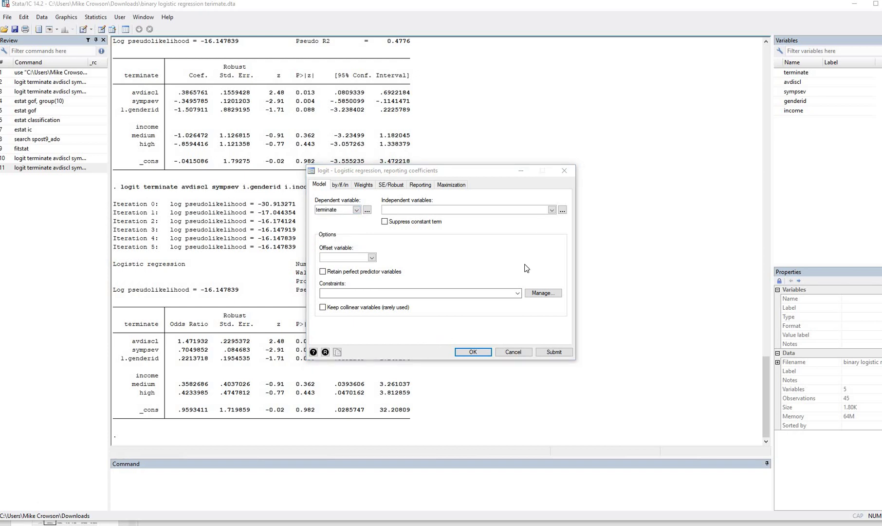
Step: Add avdiscl, sympsev, genderid and income as independent variables
left_click(551, 210)
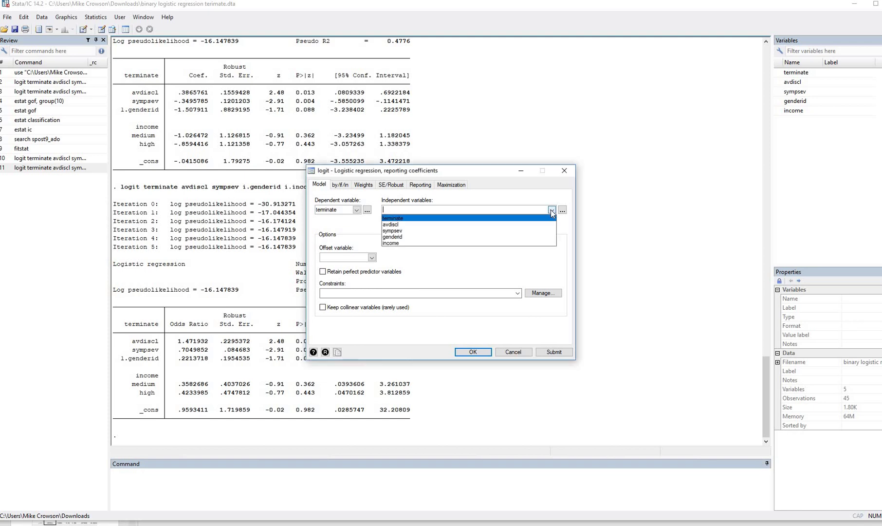
left_click(518, 225)
left_click(519, 231)
left_click(514, 237)
left_click(512, 245)
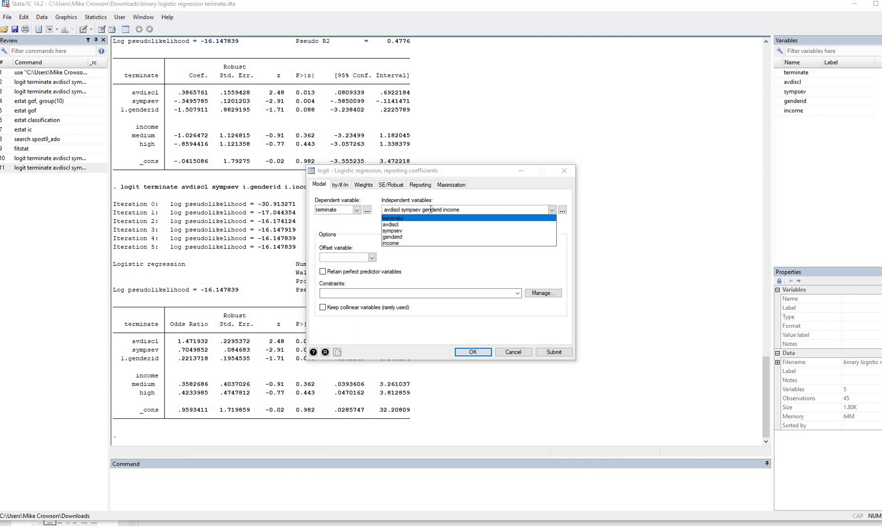
left_click(422, 213)
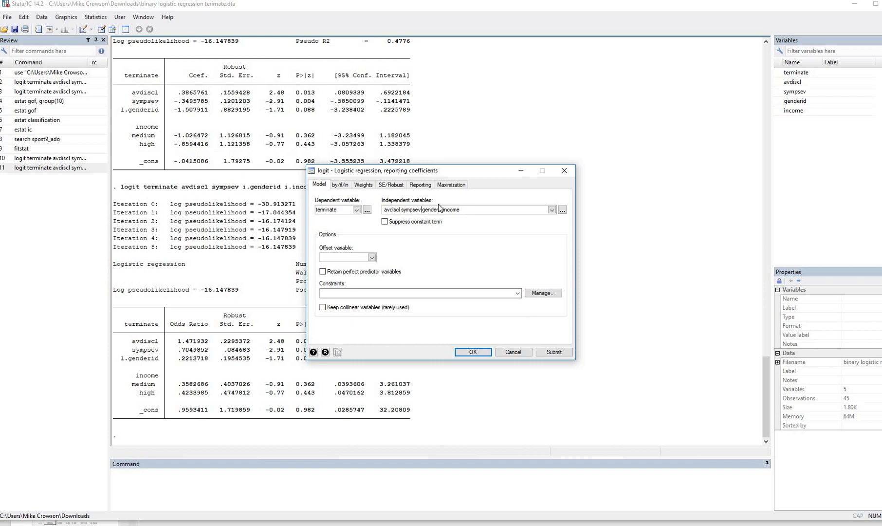
Step: Mark genderid and income as factor variables (i.) and run the logit
left_click(422, 210)
type("i.")
left_click(446, 209)
type("i.i")
left_click(562, 210)
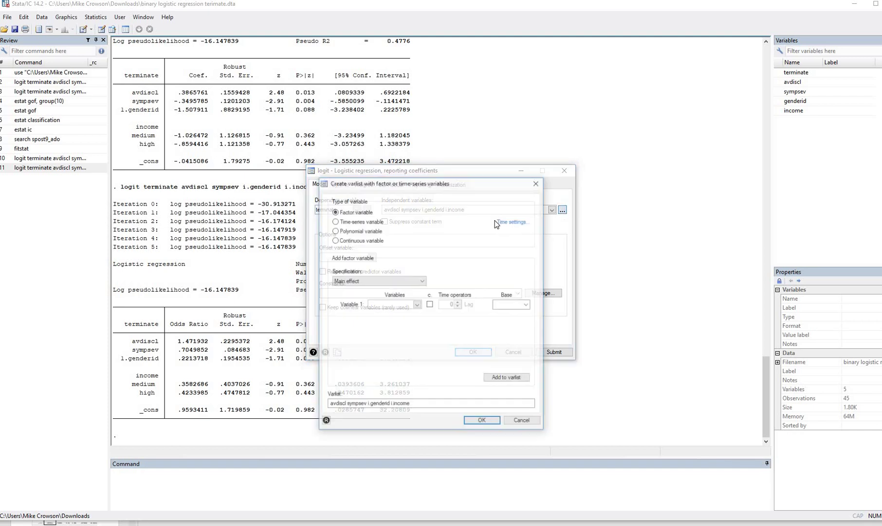
key("Escape")
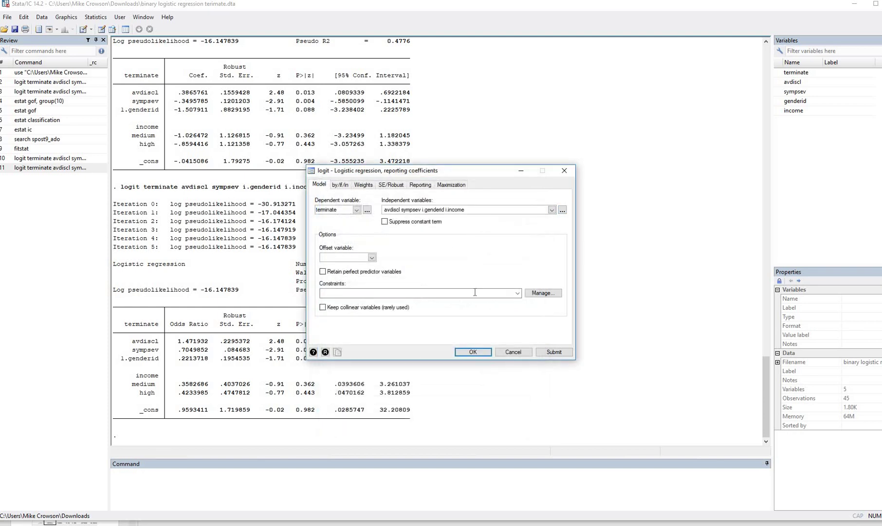
left_click(470, 351)
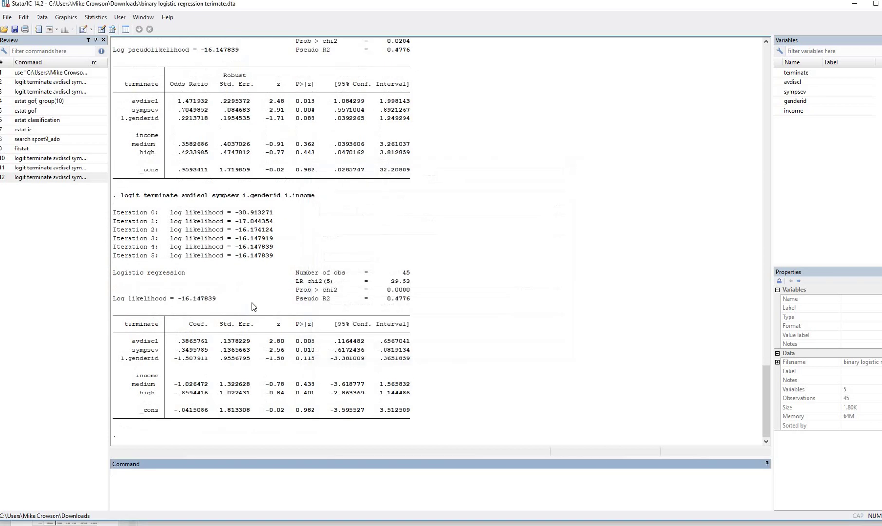
Step: Rerun the terminate logit with vce(robust) standard errors, giving Wald chi2(5) 13.34
left_click(95, 17)
mouse_move(156, 42)
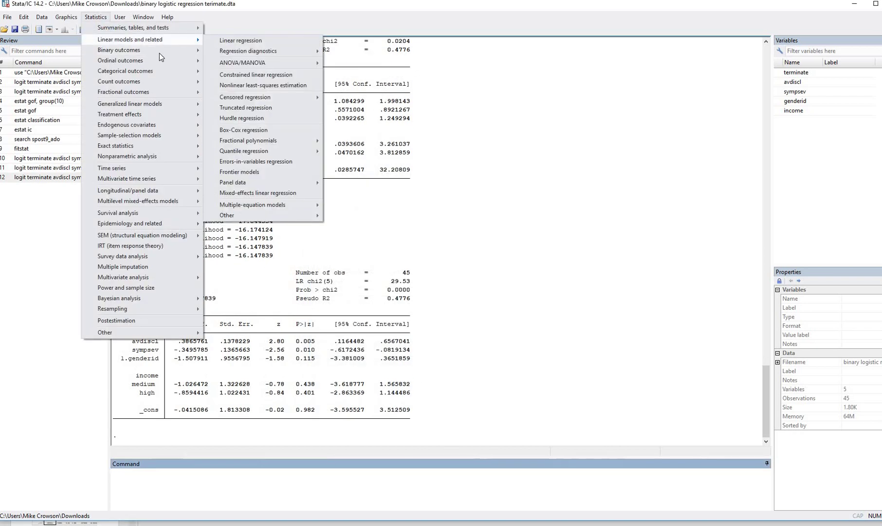
left_click(262, 52)
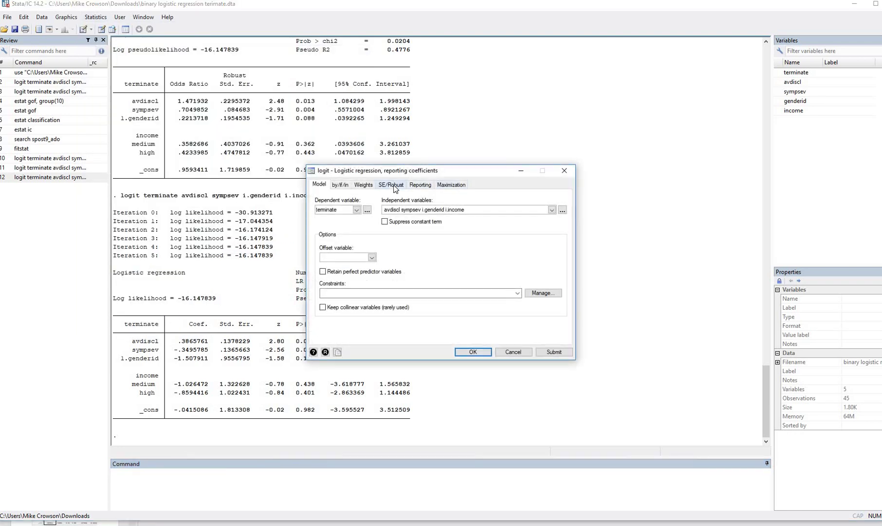
left_click(394, 189)
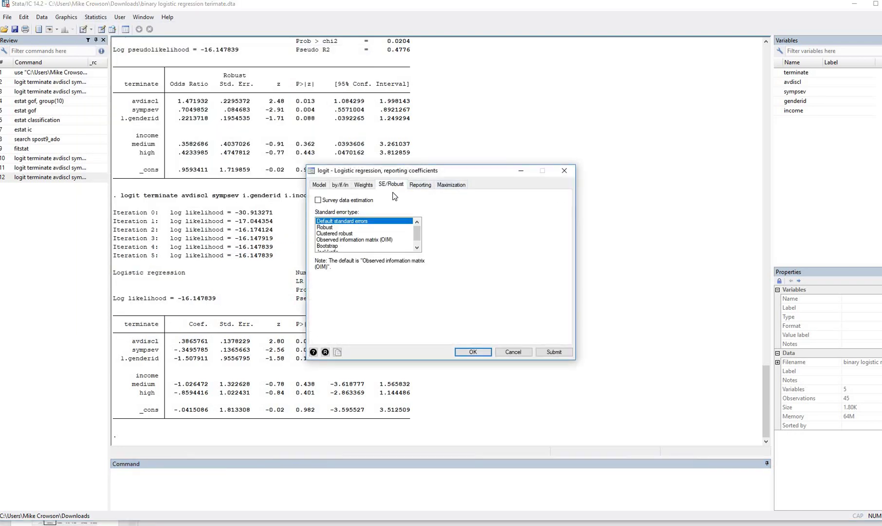
left_click(331, 227)
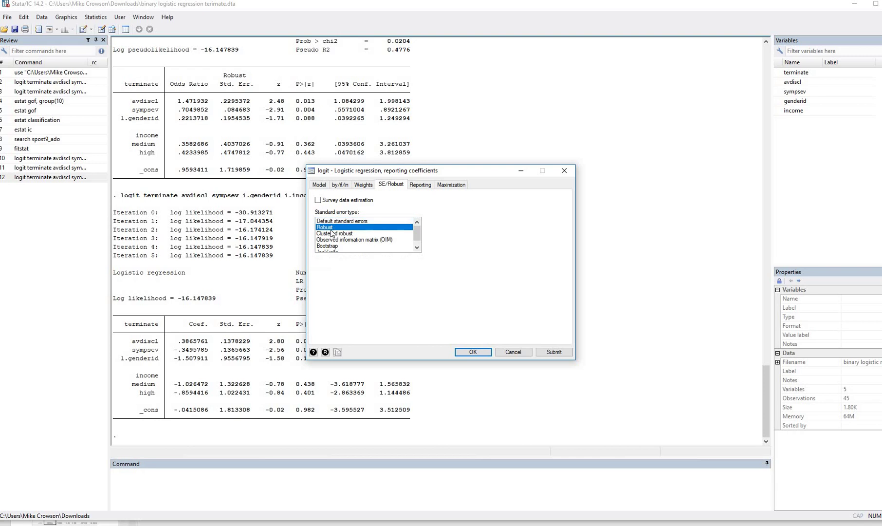
left_click(473, 351)
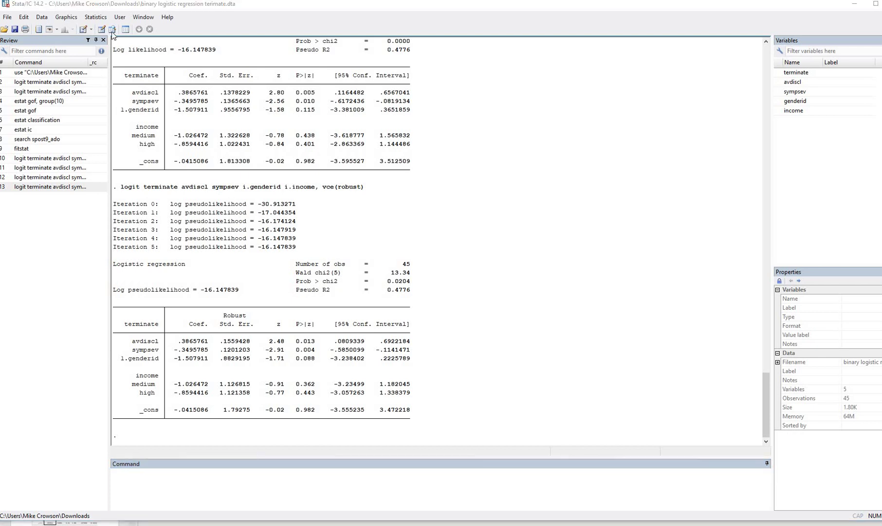
Step: Open the goodness-of-fit estat tests in the postestimation selector for the robust logit
left_click(96, 17)
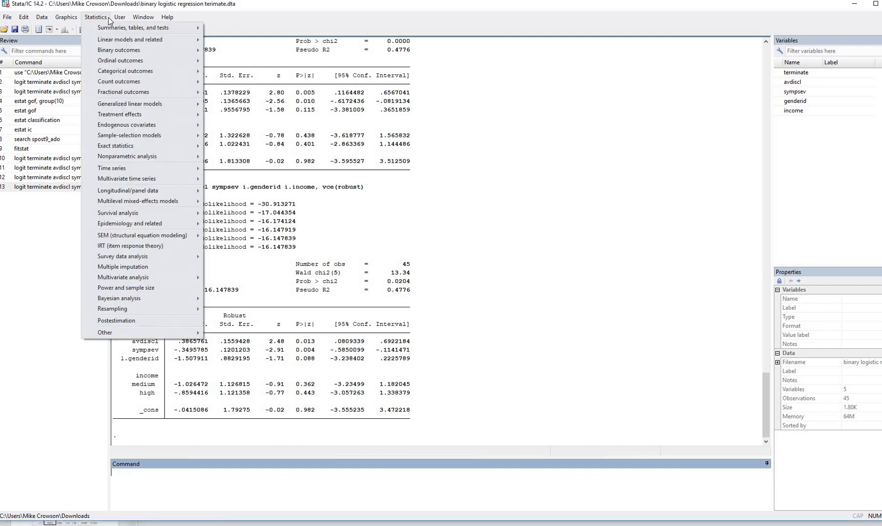
left_click(180, 320)
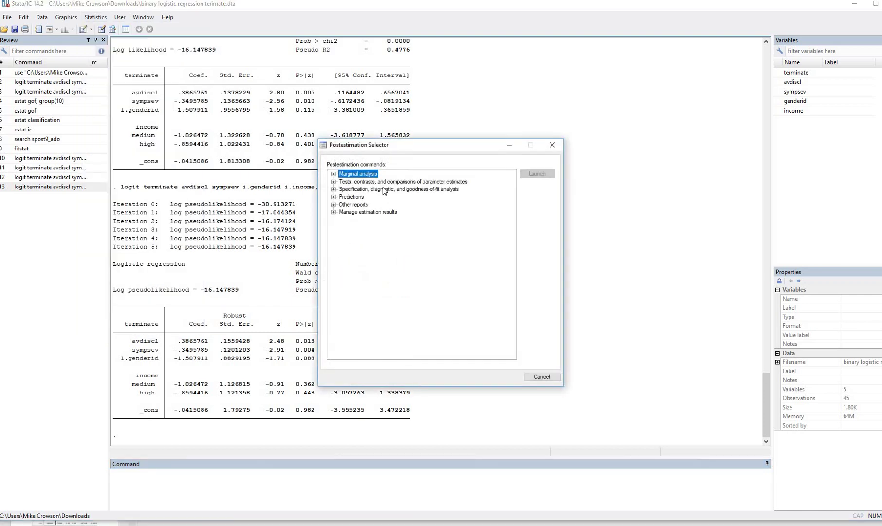
double_click(382, 189)
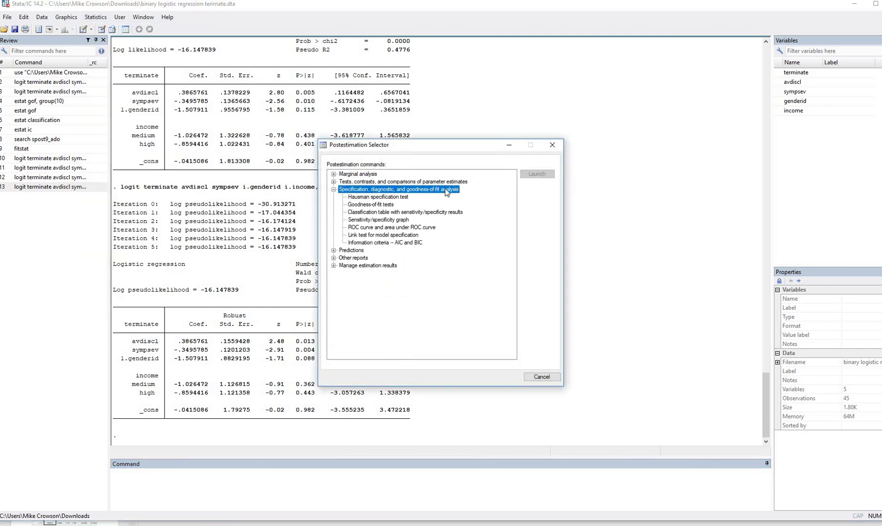
left_click(371, 205)
double_click(371, 205)
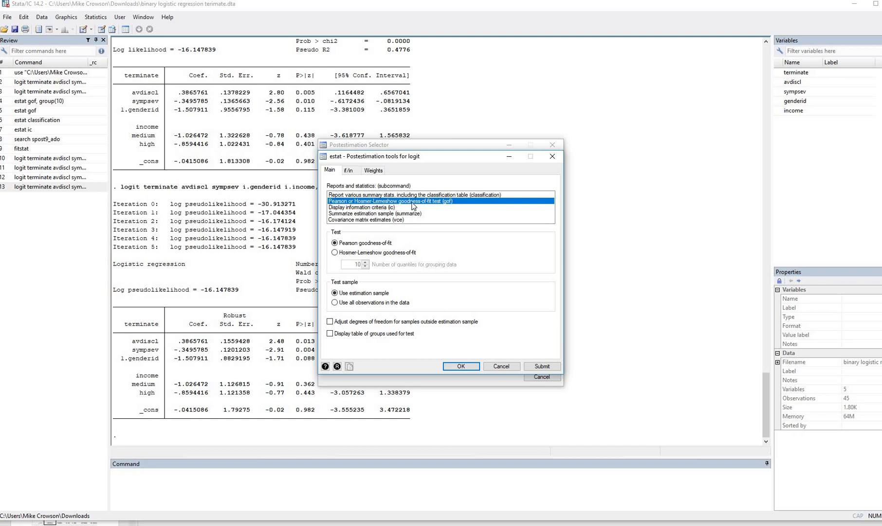
Step: Report the classification table: 75.00% sensitivity, 92.00% specificity, 84.44% correctly classified
left_click(346, 252)
left_click(344, 243)
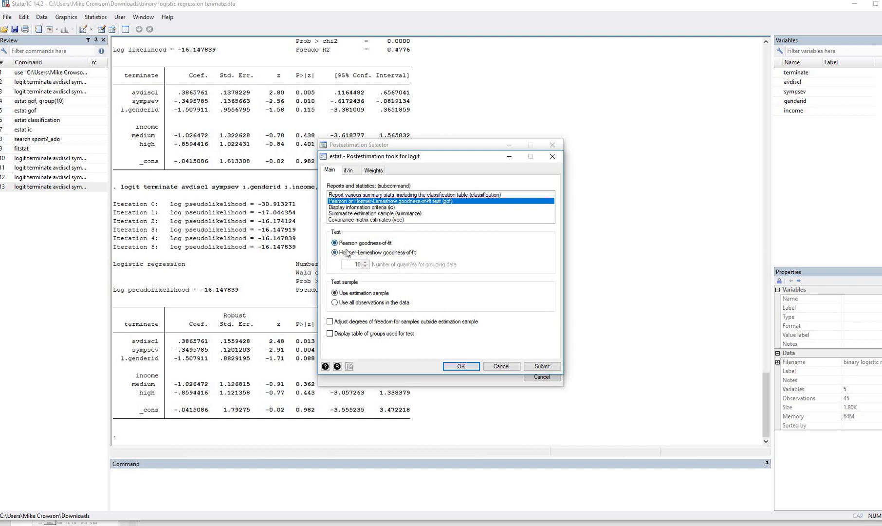
left_click(384, 208)
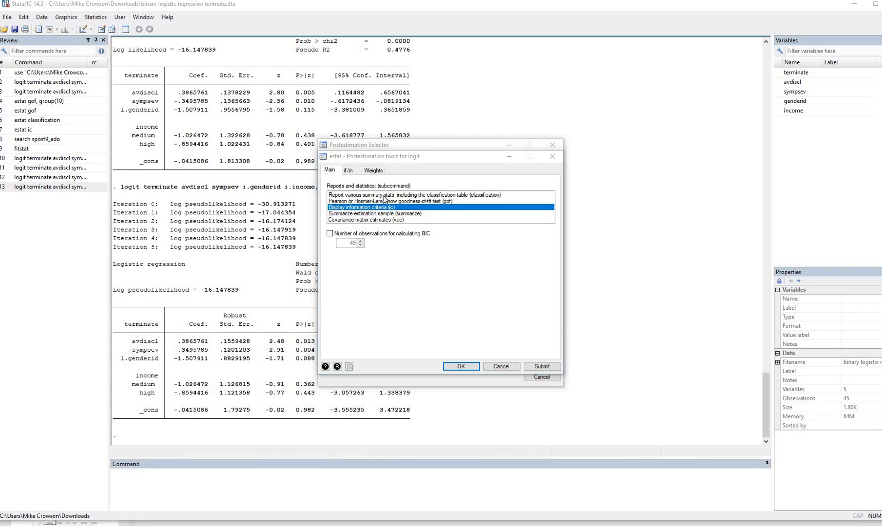
left_click(440, 195)
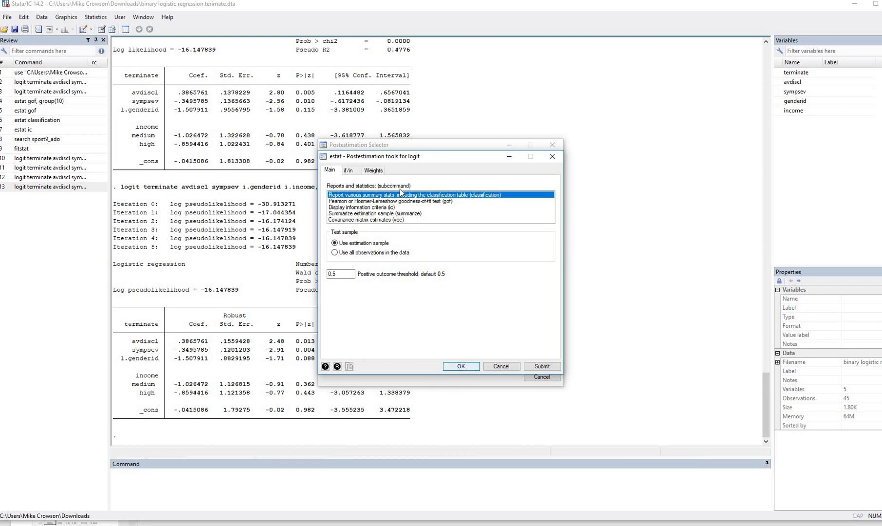
left_click(462, 366)
left_click(552, 144)
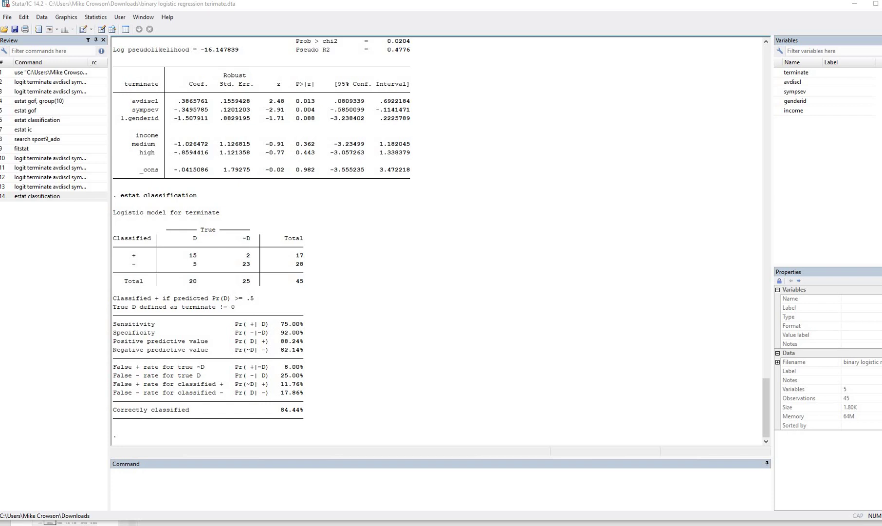
Step: Bring the Notepad 'blr stata' command notes in front of Stata
left_click(334, 496)
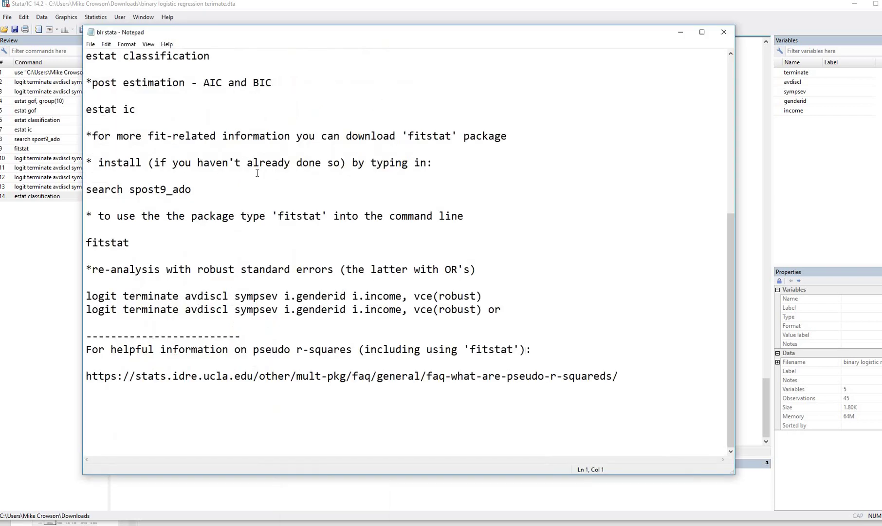